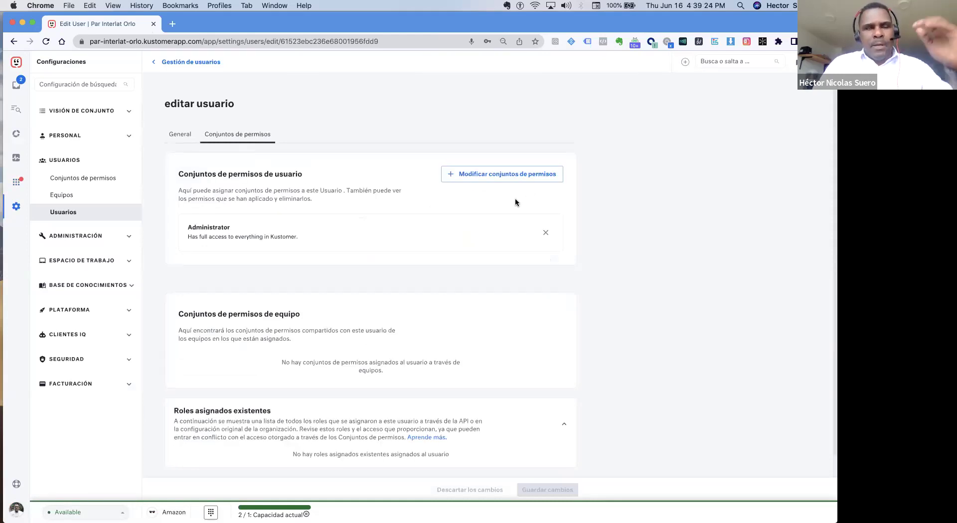
Browse the Equipos list in the user settings and open the Amazon team for editing
click(81, 196)
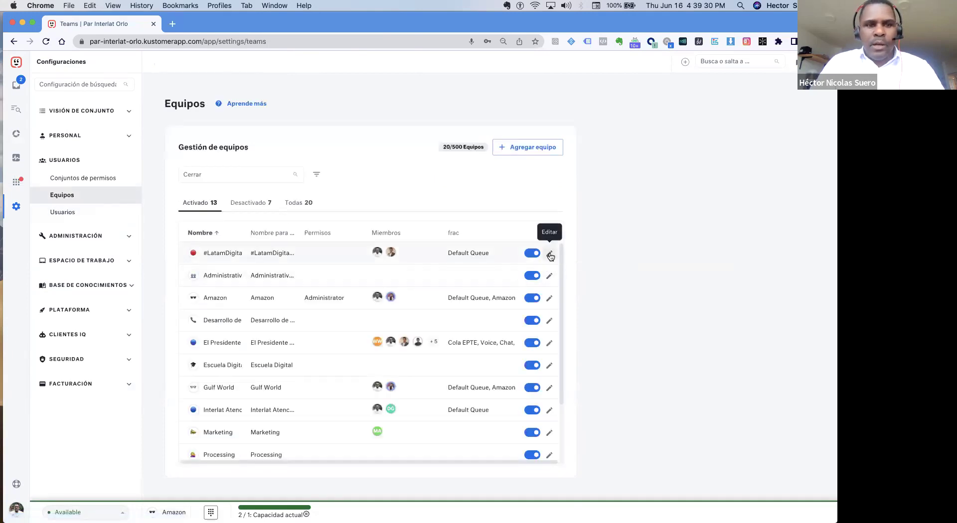
scroll(372, 406, down, 3)
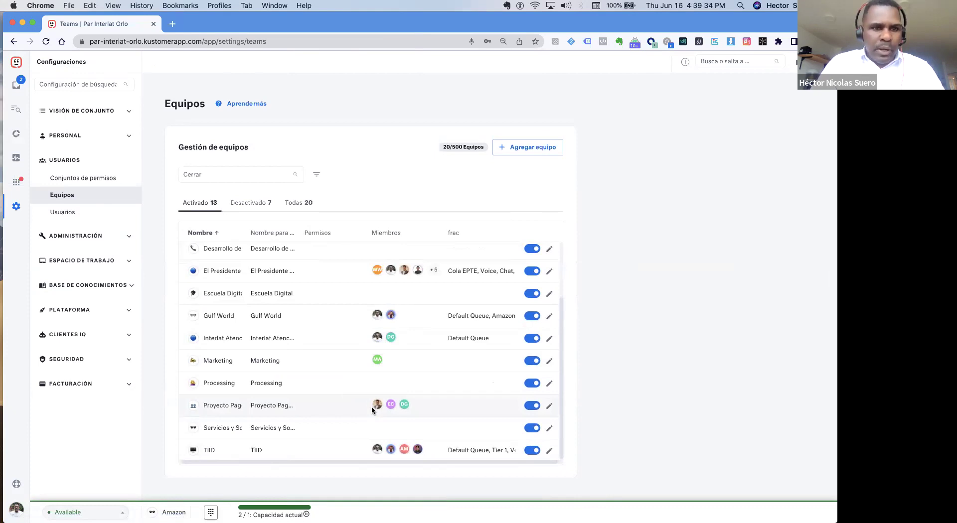
scroll(372, 405, up, 3)
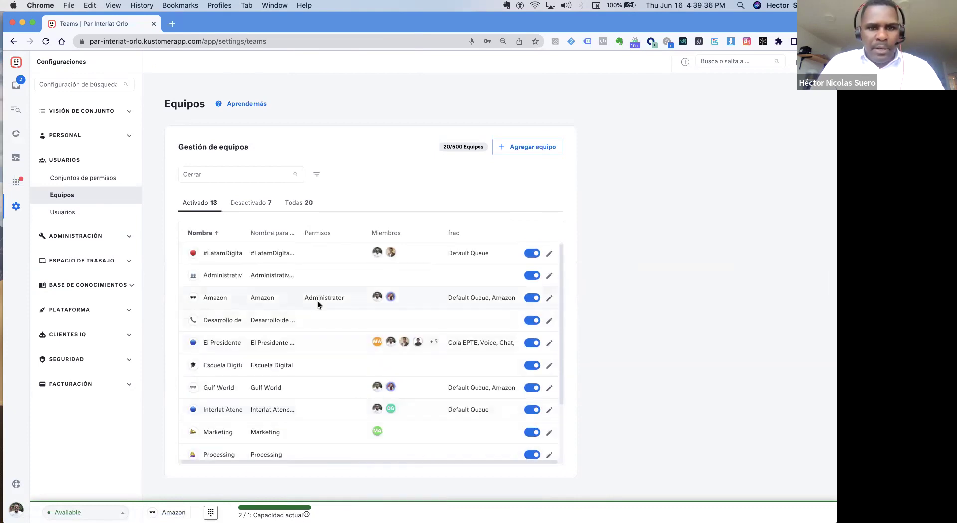
click(549, 298)
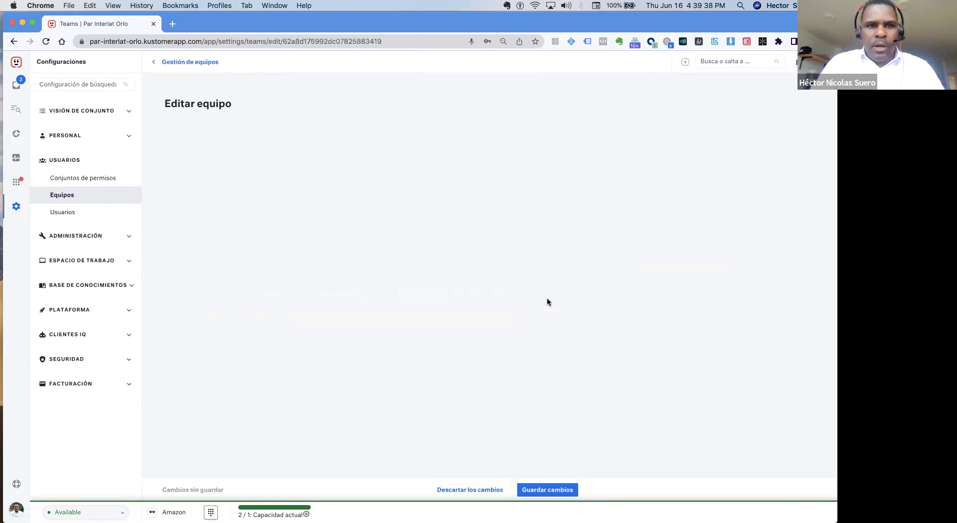
Add two more people to the members of the Amazon team
click(231, 141)
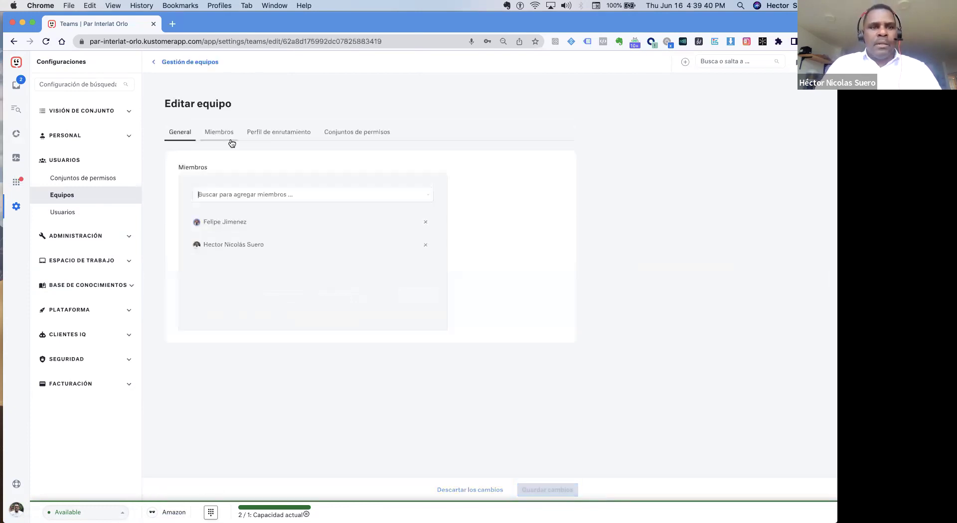
click(277, 198)
scroll(263, 265, down, 1)
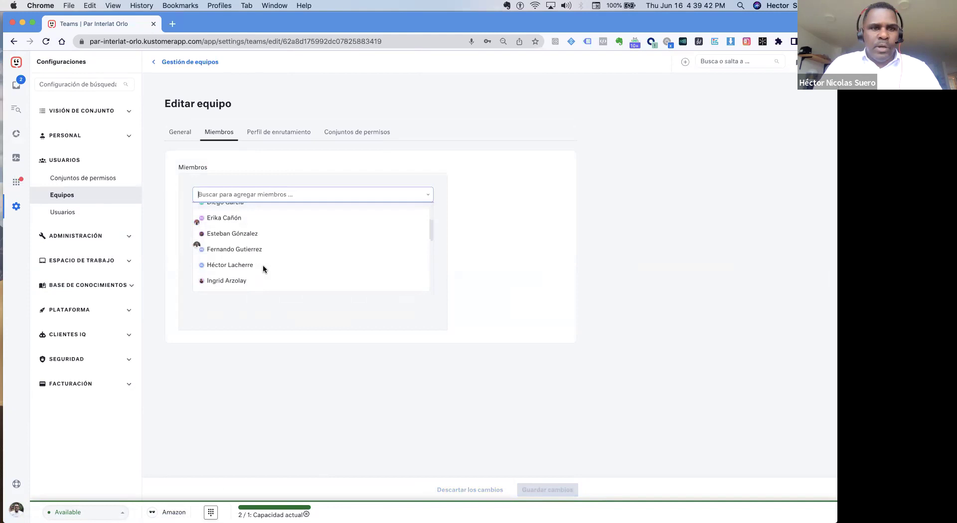
click(243, 248)
click(276, 204)
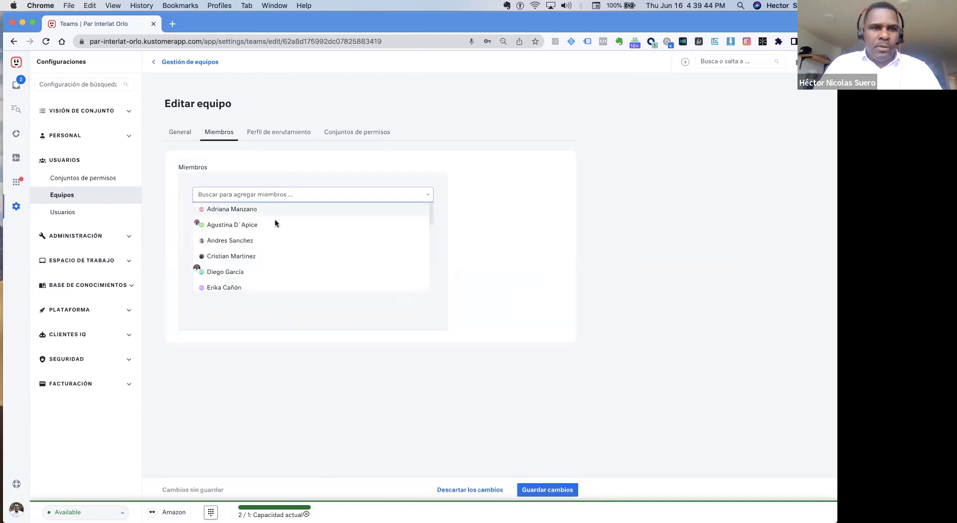
click(264, 267)
Review the Amazon team's routing profile and its permission sets
click(277, 132)
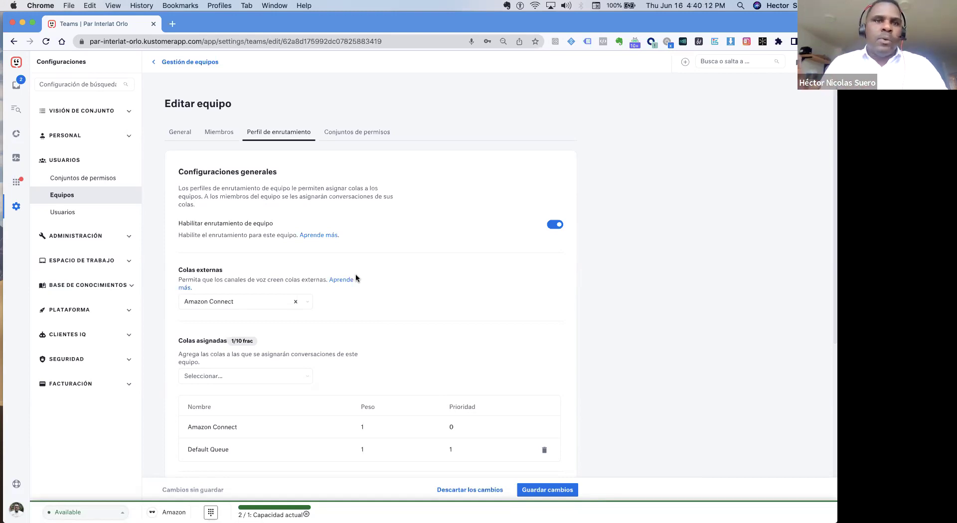
click(341, 140)
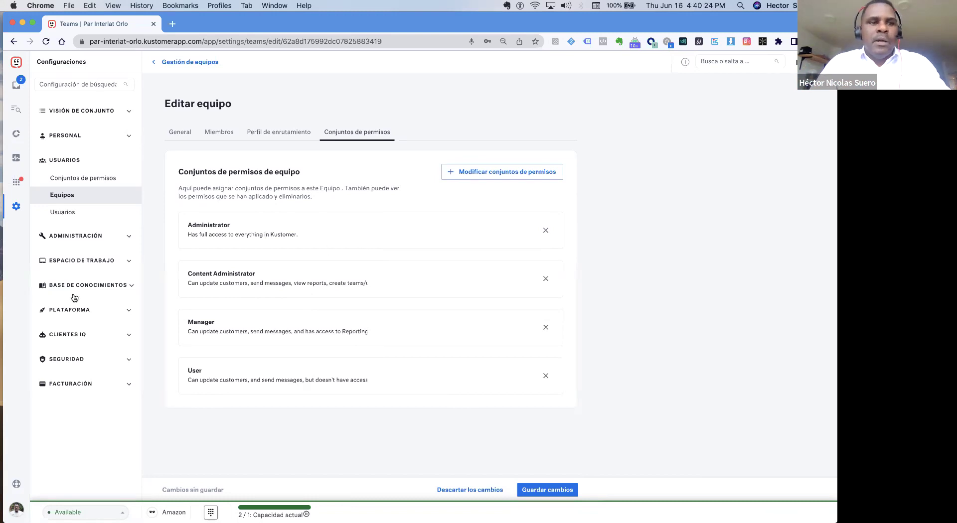
Leave the team editor, discarding its unsaved changes, and look through the Marcas list in the Administración settings
click(72, 195)
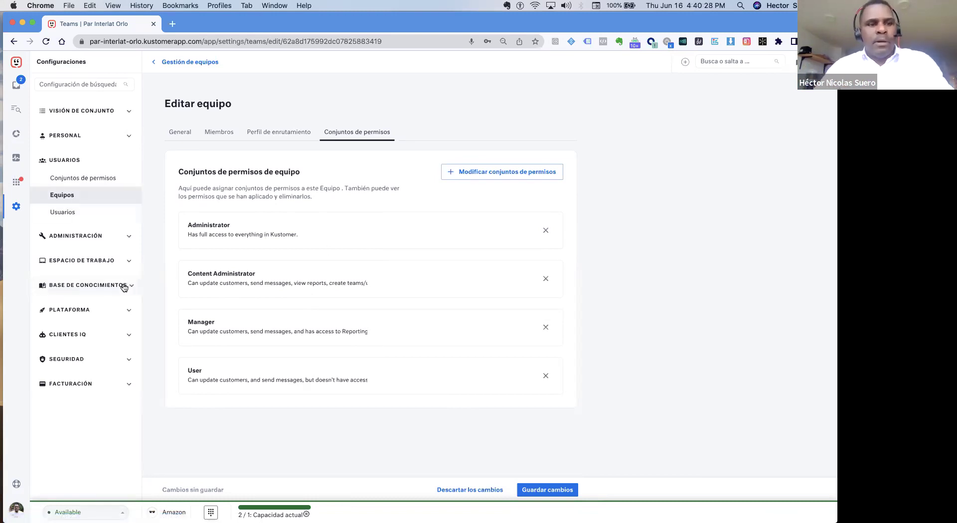
click(99, 310)
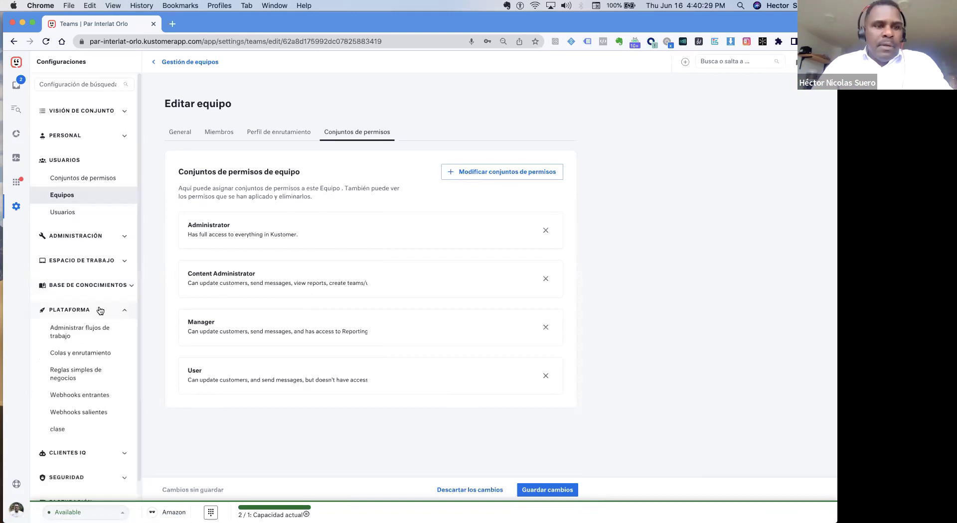
click(101, 265)
click(110, 237)
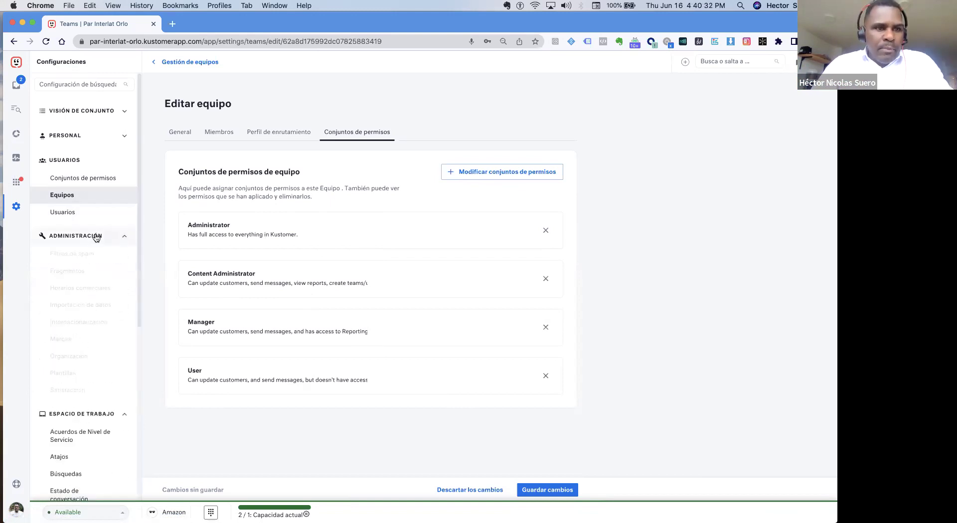
click(78, 342)
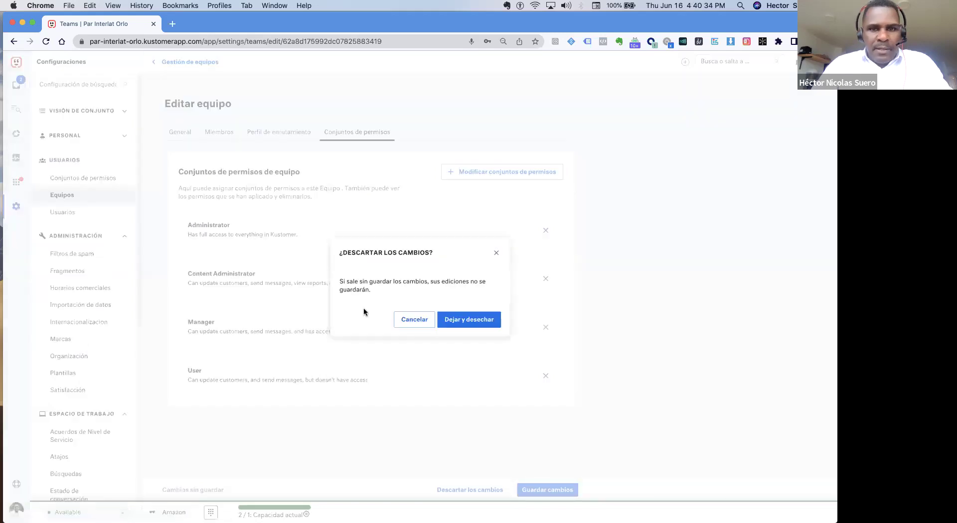
click(476, 319)
scroll(476, 319, down, 2)
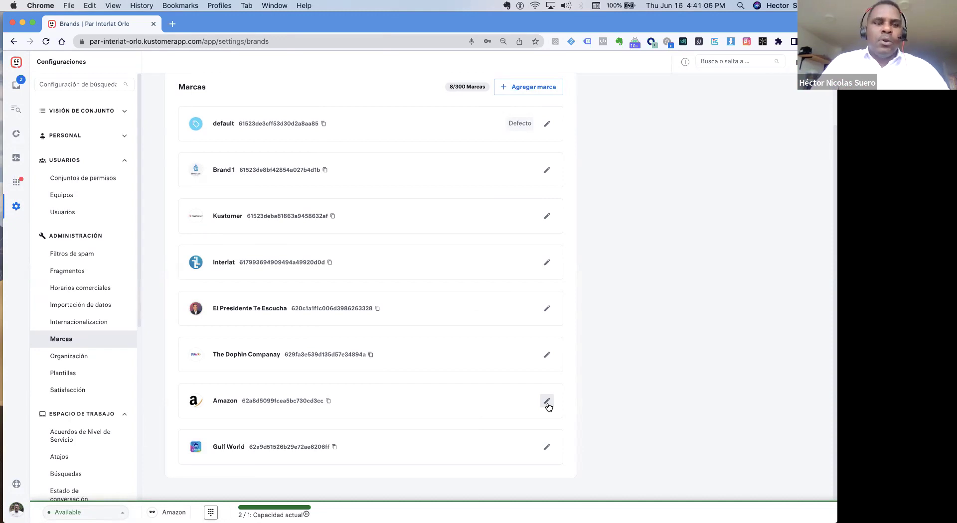
Switch to the presentation, show the "CX Tech Interacción" slide, and return to Kustomer
key(super+Tab)
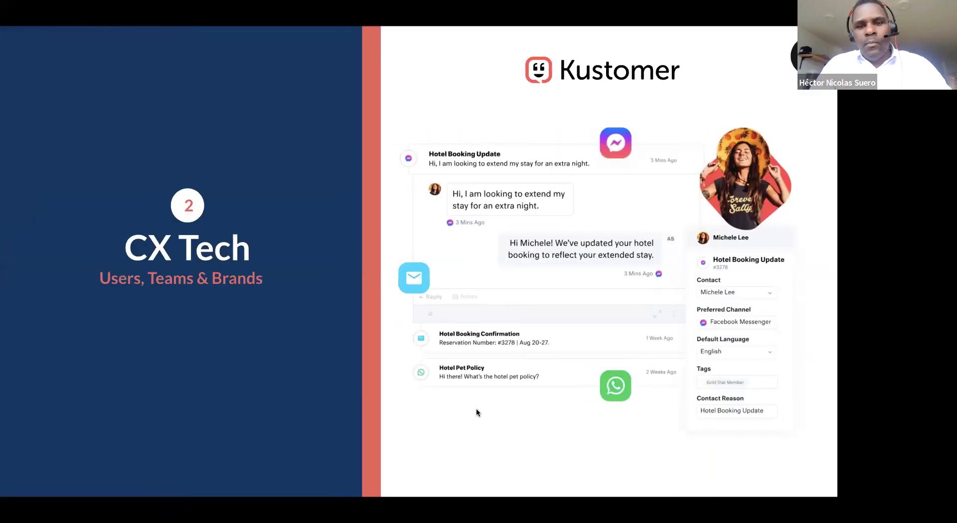
key(Right)
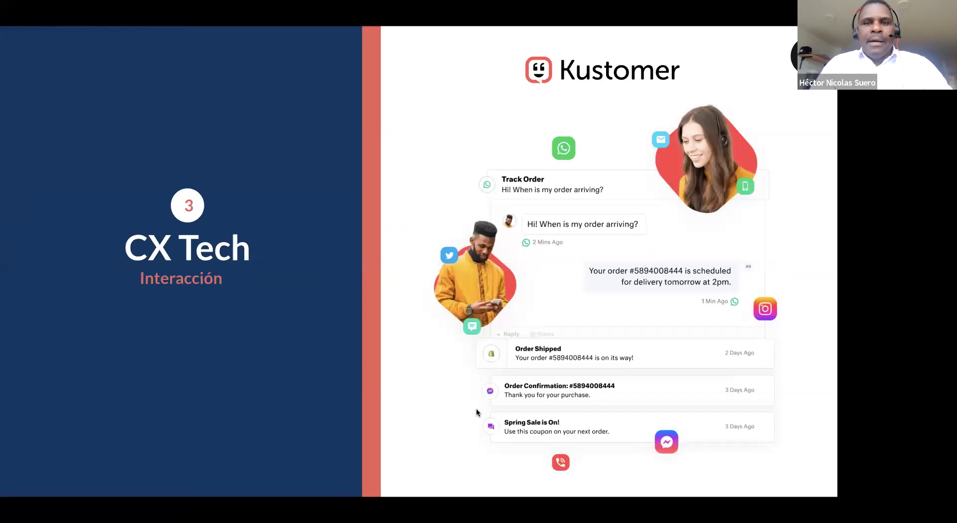
key(super+Tab)
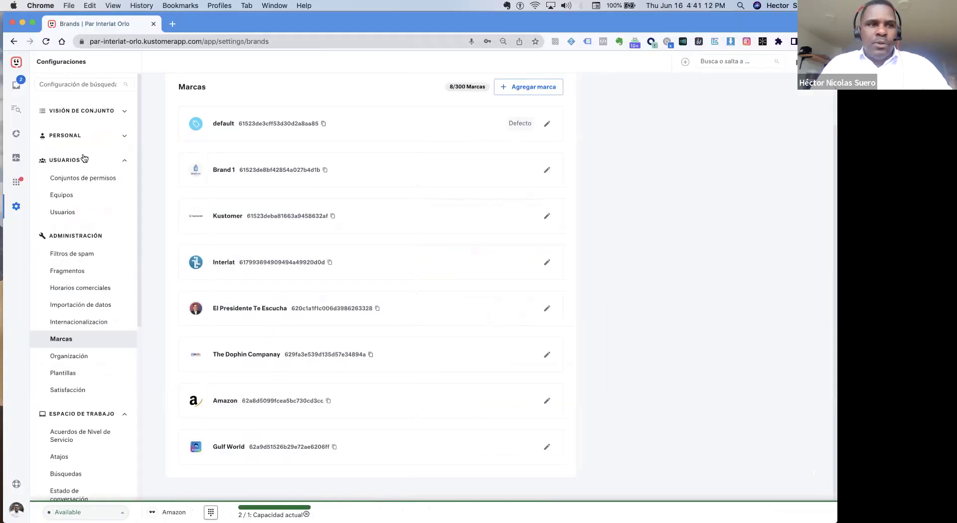
Open the "Todas las Conversaciones Abiertas" search and look through its conversations
click(22, 117)
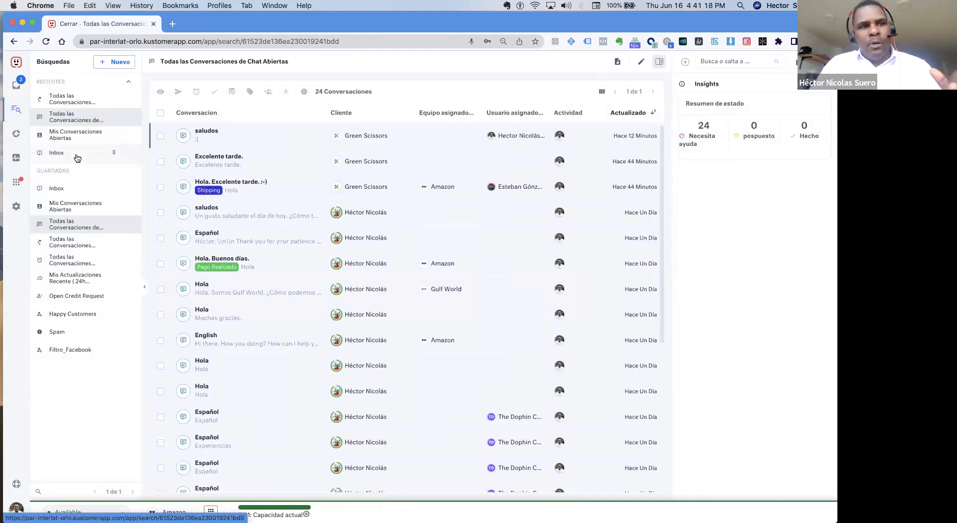
click(69, 106)
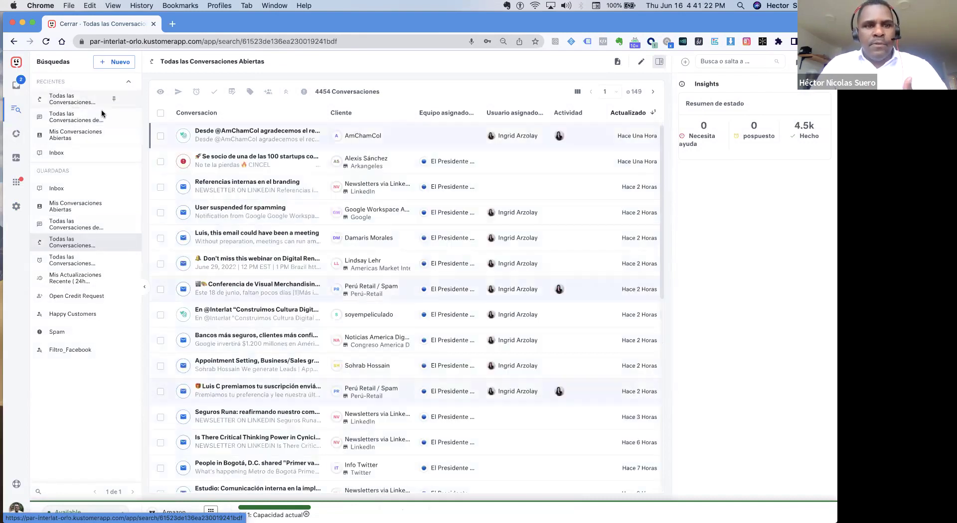
scroll(237, 257, down, 10)
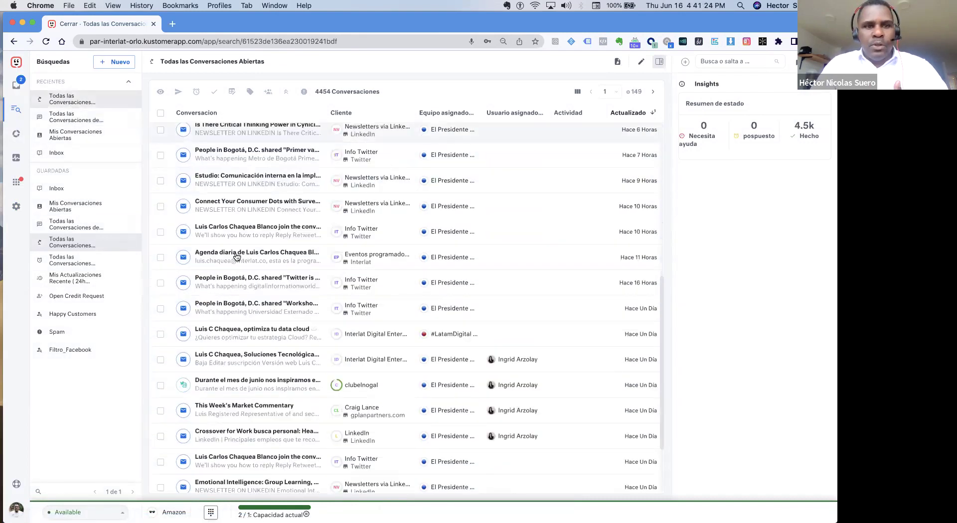
scroll(237, 257, up, 10)
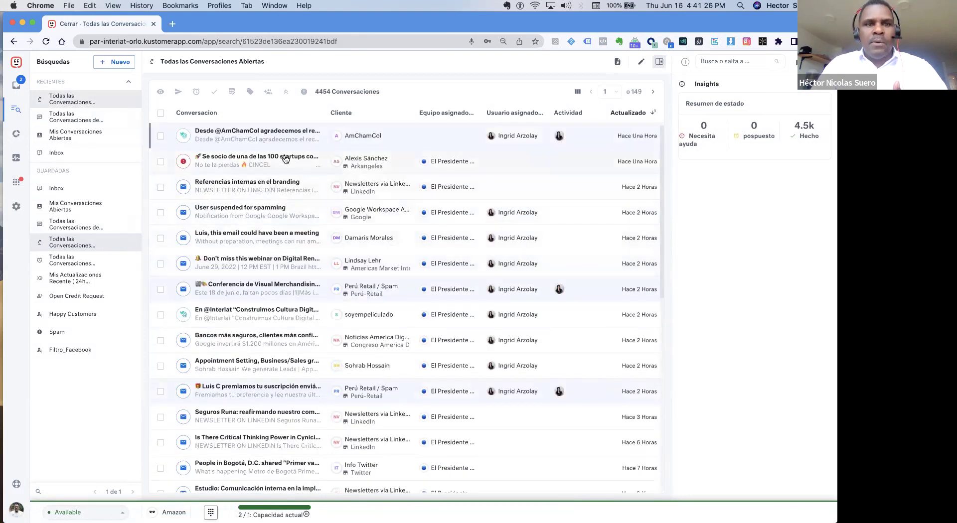
mouse_move(279, 166)
Open the inbound call conversation near the end of the results and expand the call details to show the recording link
scroll(319, 214, down, 15)
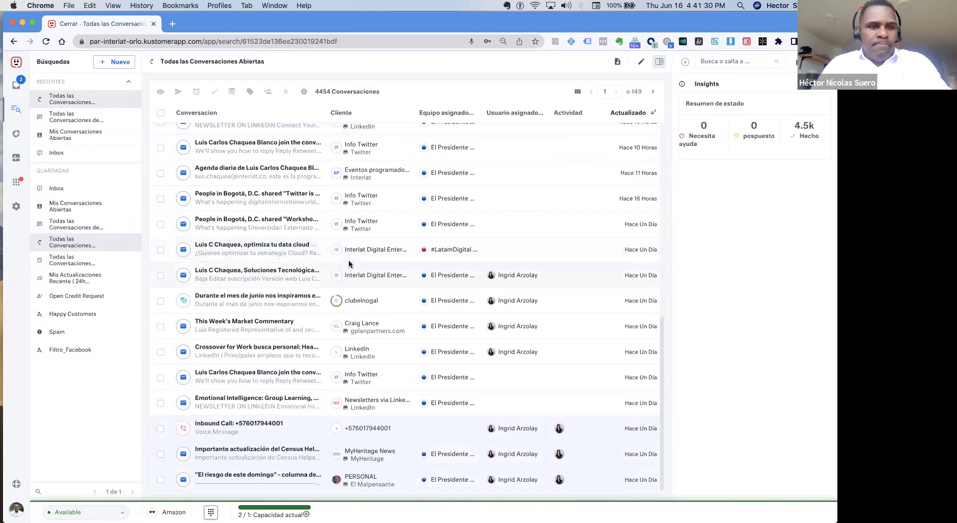
mouse_move(284, 429)
click(284, 429)
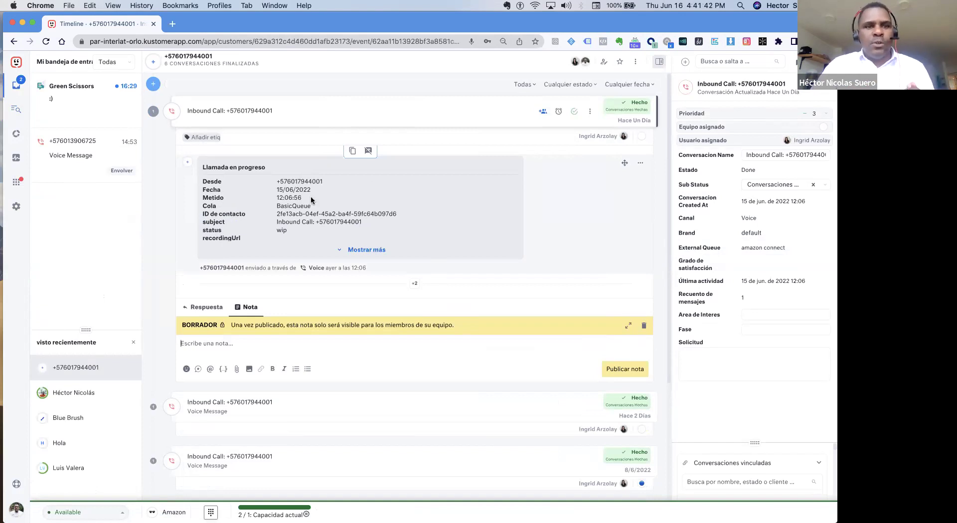
drag(279, 198, 302, 200)
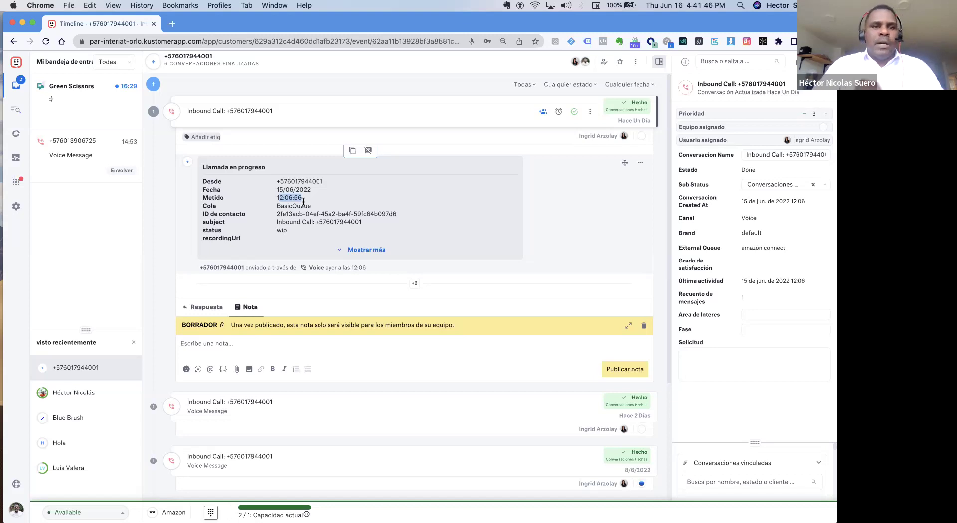
click(344, 249)
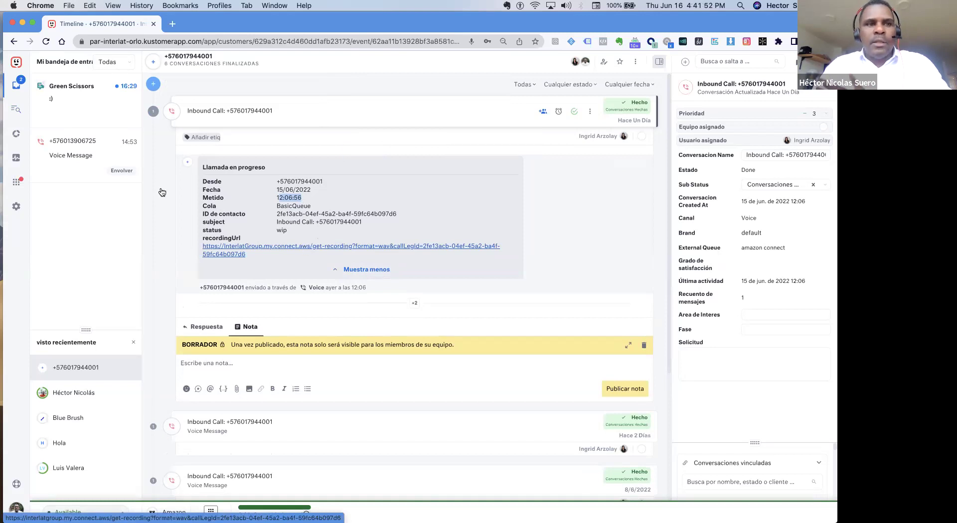
Return to the open conversations search and view the AmChamCol Twitter conversation in the customer timeline
click(21, 113)
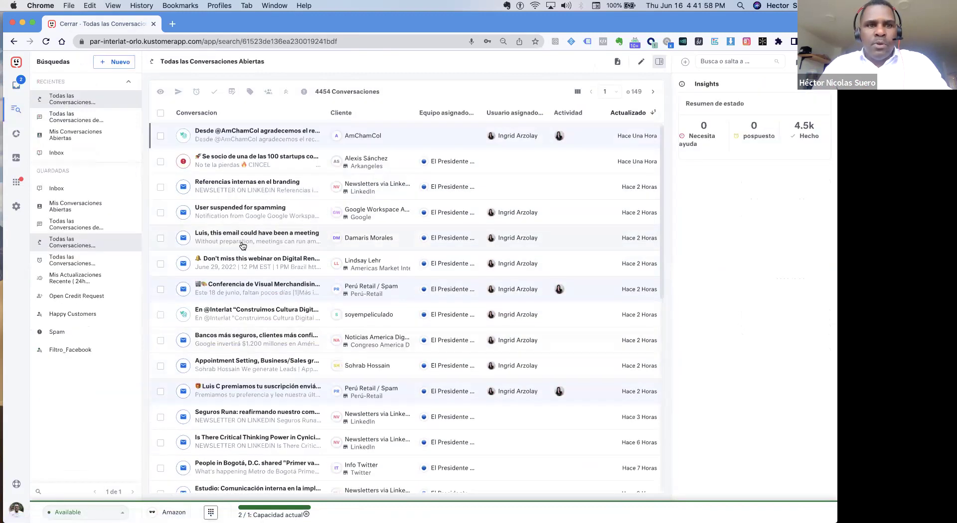
mouse_move(275, 139)
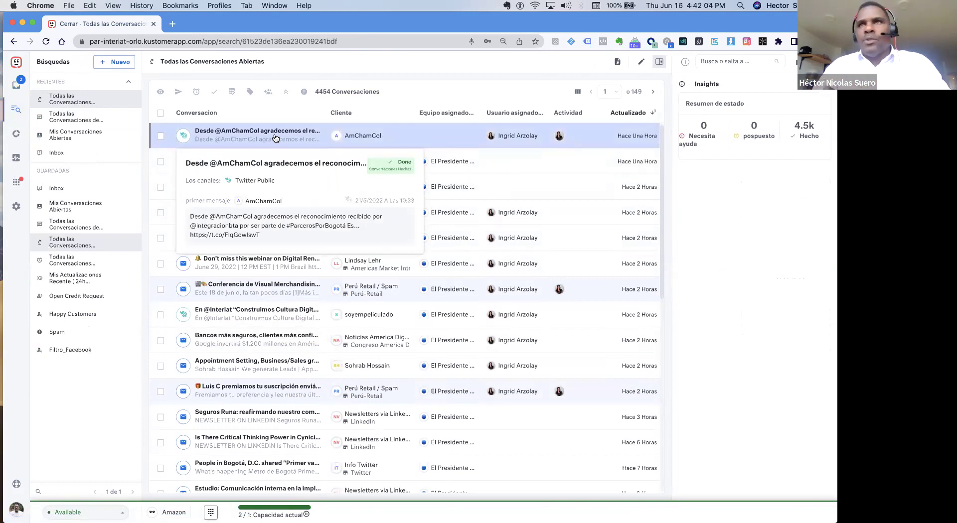
click(274, 136)
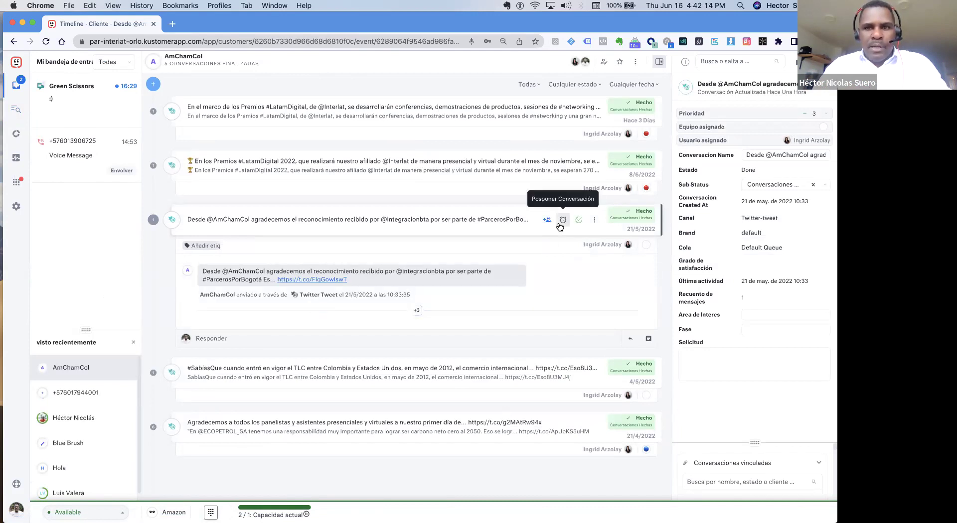
click(320, 219)
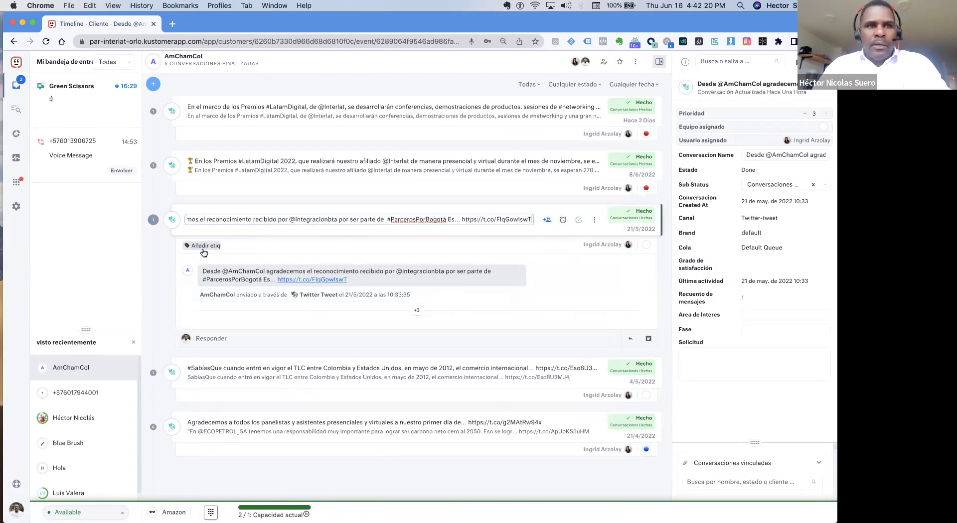
Go back to the searches and show "Todas las Conversaciones de Chat Abiertas"
click(17, 118)
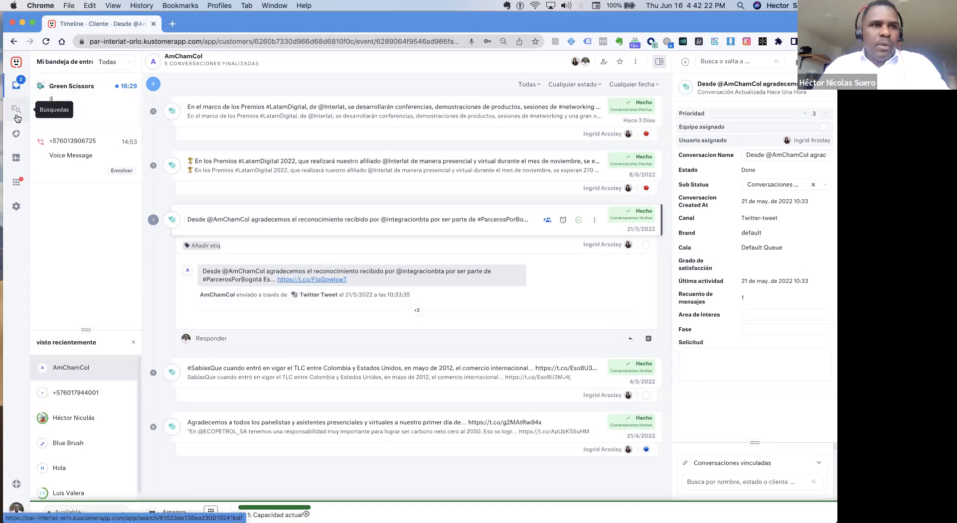
click(19, 117)
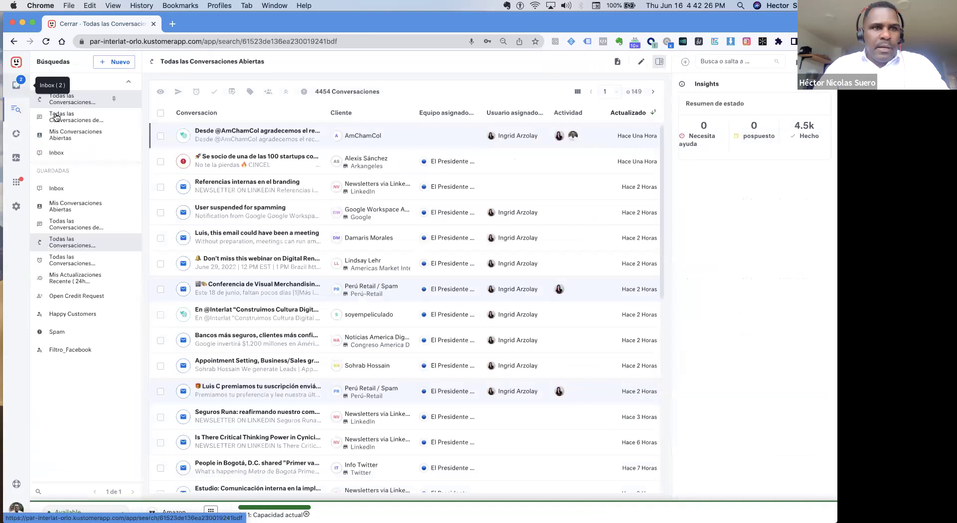
click(64, 117)
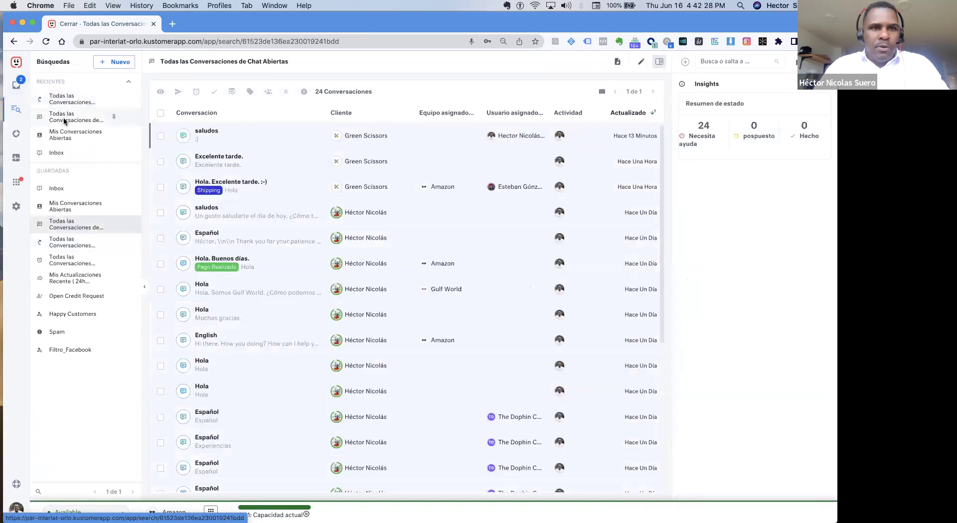
Switch to the Interlat Kustomer demo page and start a new conversation in the Amazon chat widget
key(ctrl+Right)
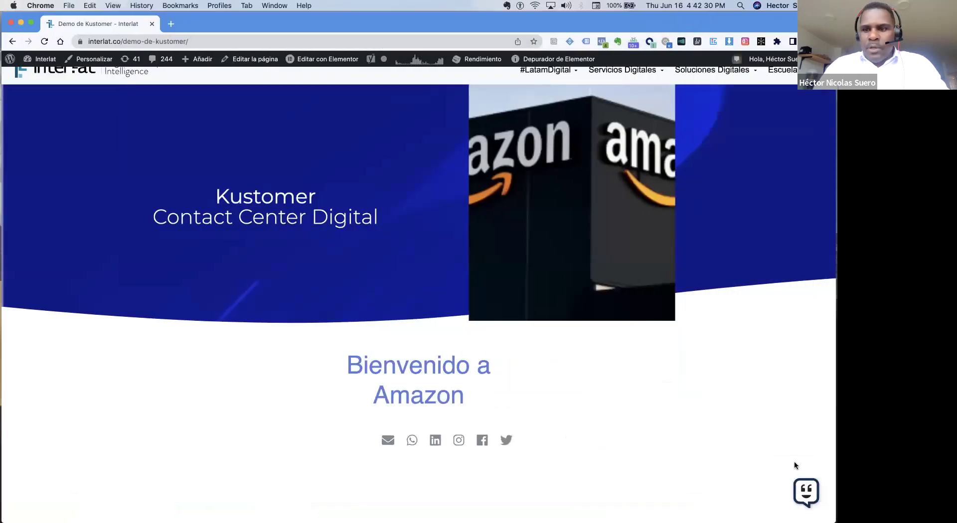
click(801, 495)
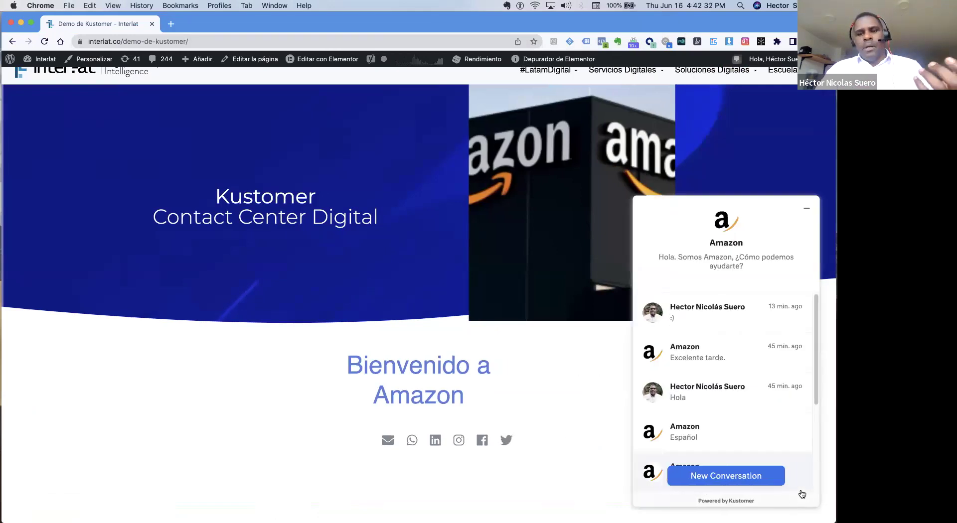
click(755, 476)
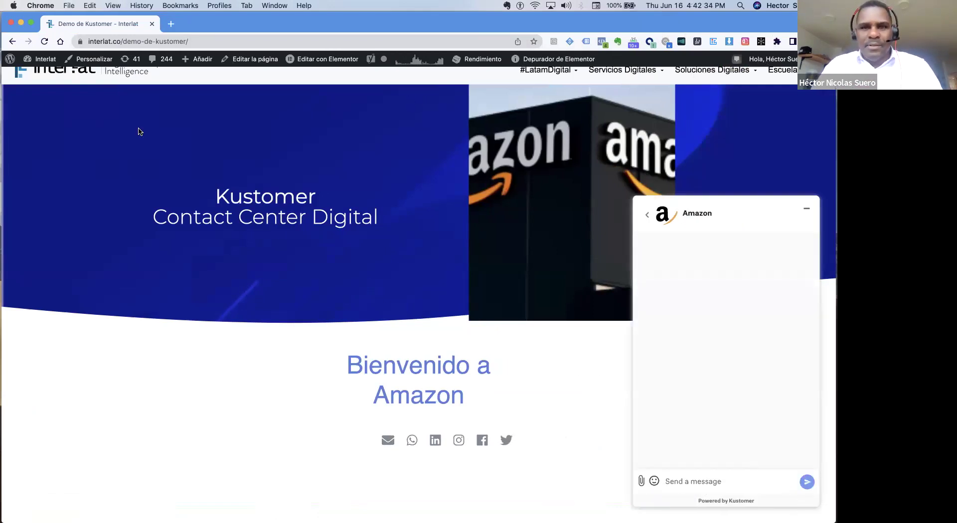
Send the message "Hola." in the Amazon chat widget
click(687, 482)
key(BackSpace)
text(Hola.)
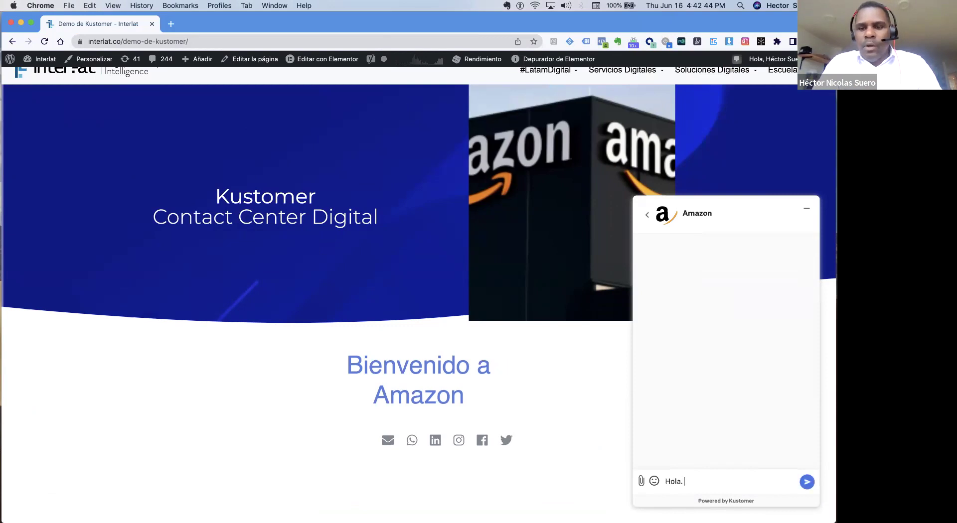
key(Return)
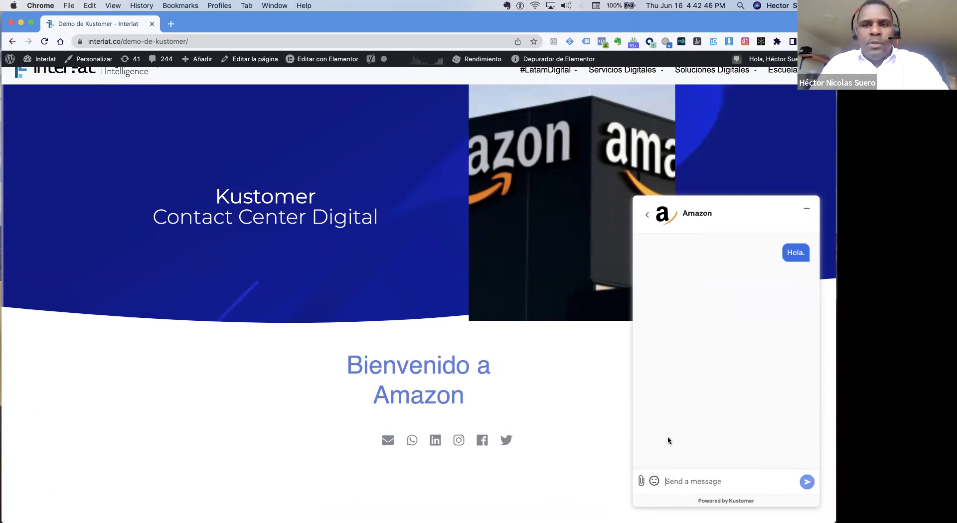
Switch to Kustomer and open the "saludos" conversation from the open chat conversations
key(ctrl+Right)
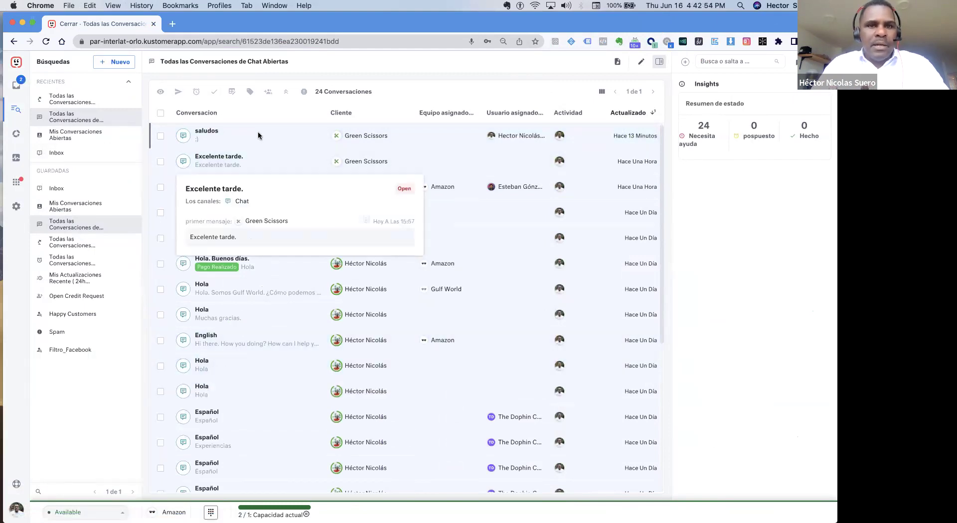
scroll(273, 197, down, 5)
scroll(273, 197, up, 5)
click(234, 143)
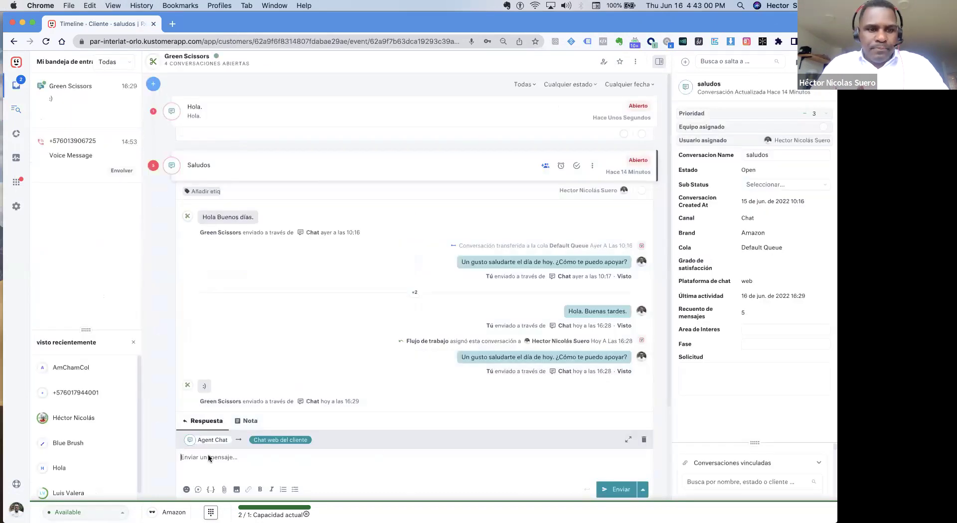
Show the emoji picker and the list of text fragments available for the chat reply
click(233, 462)
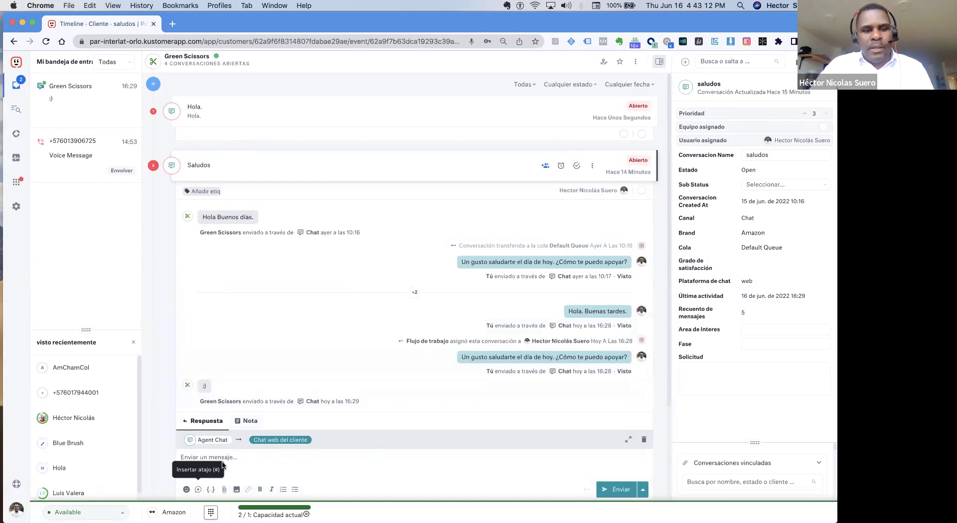
click(187, 490)
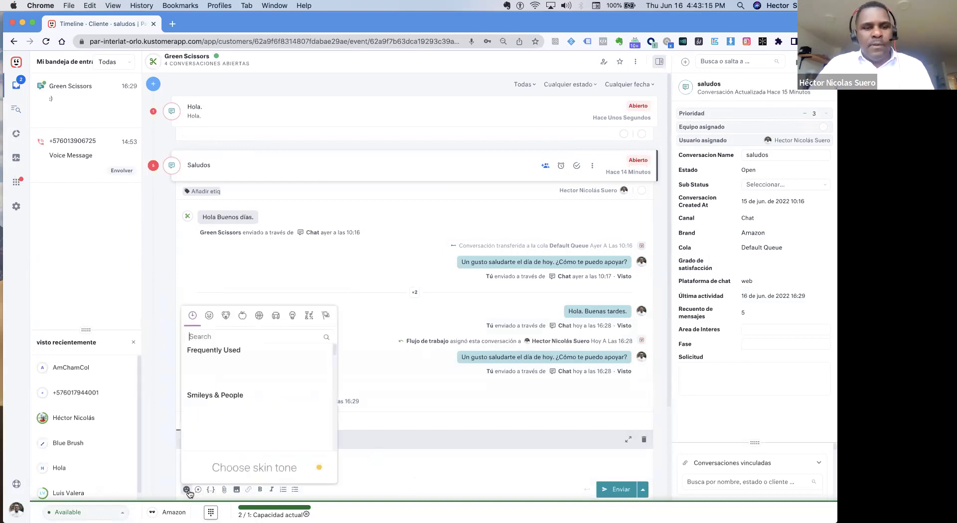
click(360, 476)
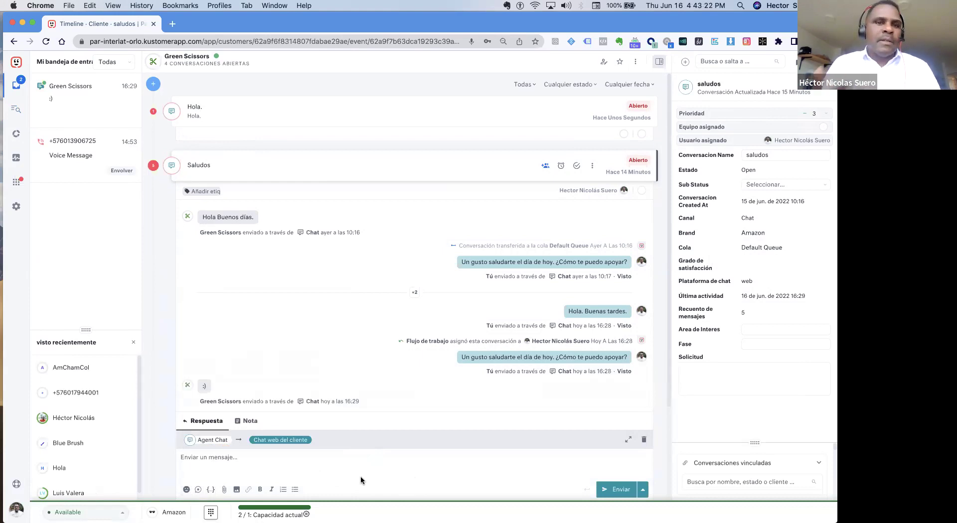
click(213, 489)
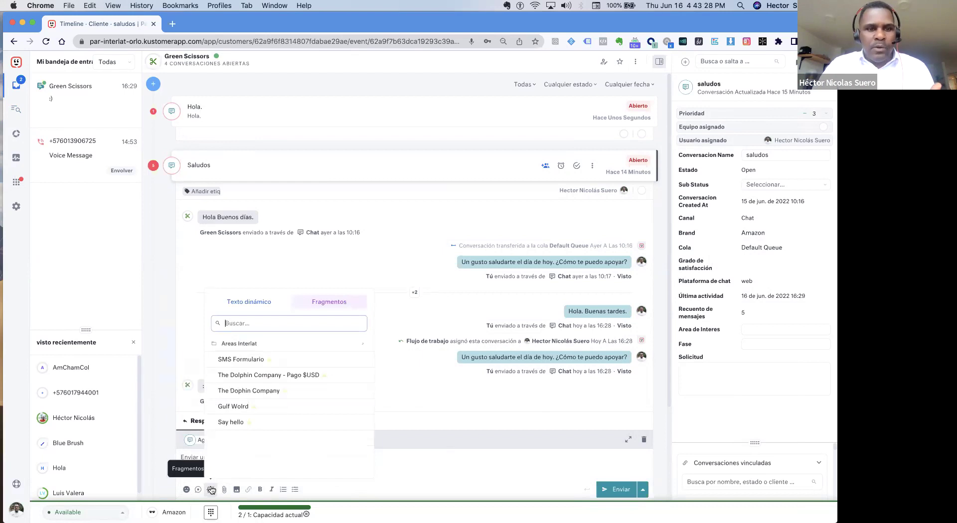
Browse the reply shortcuts, insert ##BuenosDias into the "saludos" chat reply and send it to the customer
click(200, 491)
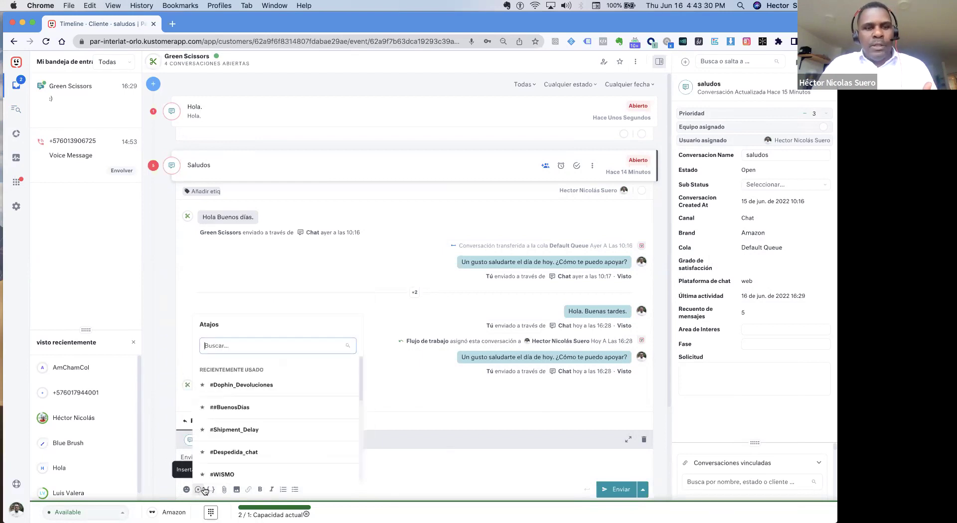
scroll(251, 454, down, 2)
scroll(251, 457, down, 1)
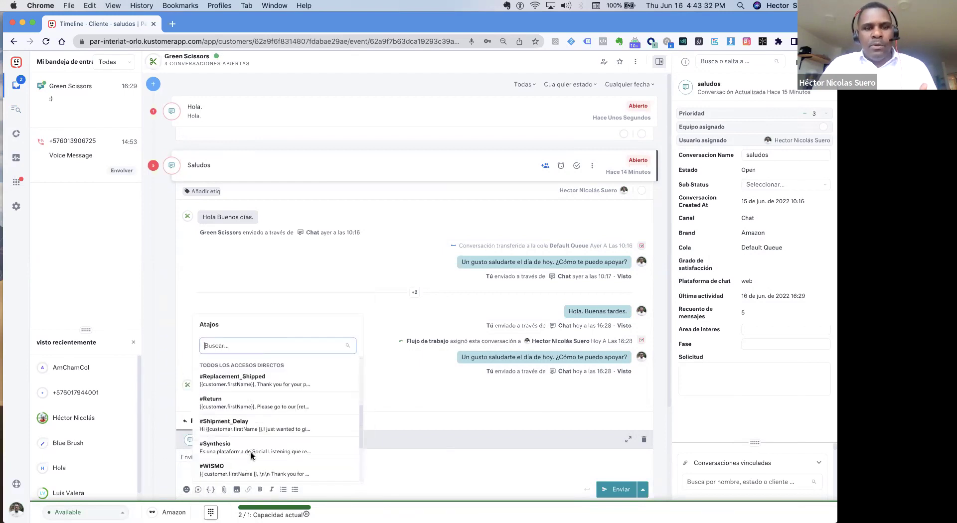
mouse_move(252, 457)
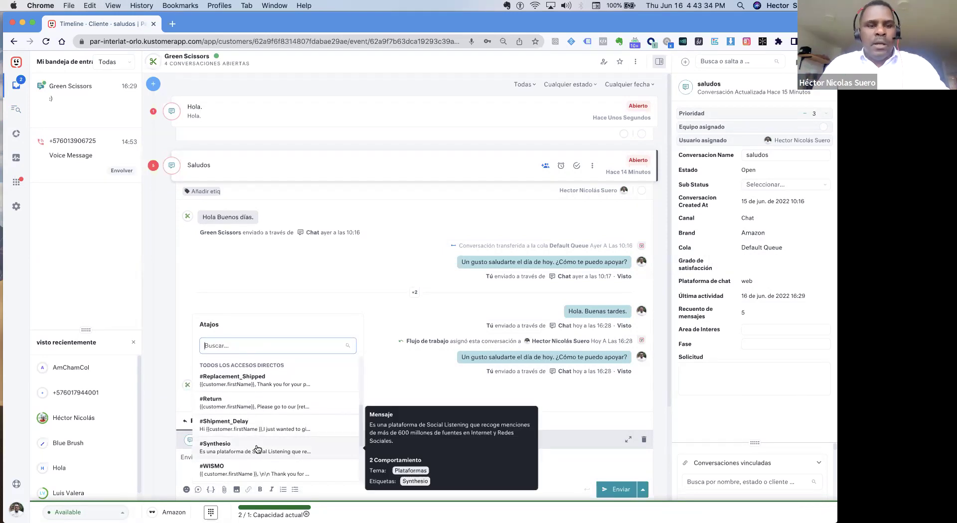
scroll(254, 453, down, 3)
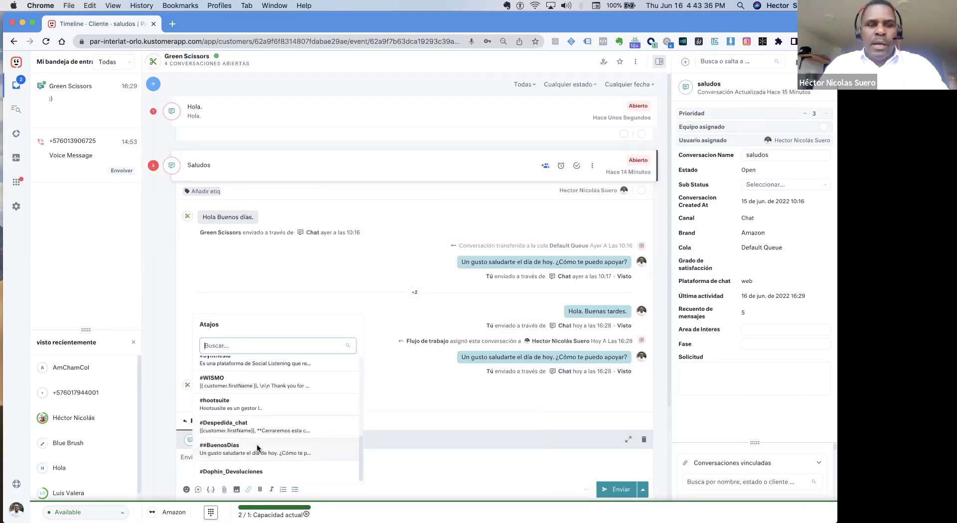
scroll(257, 447, up, 1)
scroll(257, 448, down, 1)
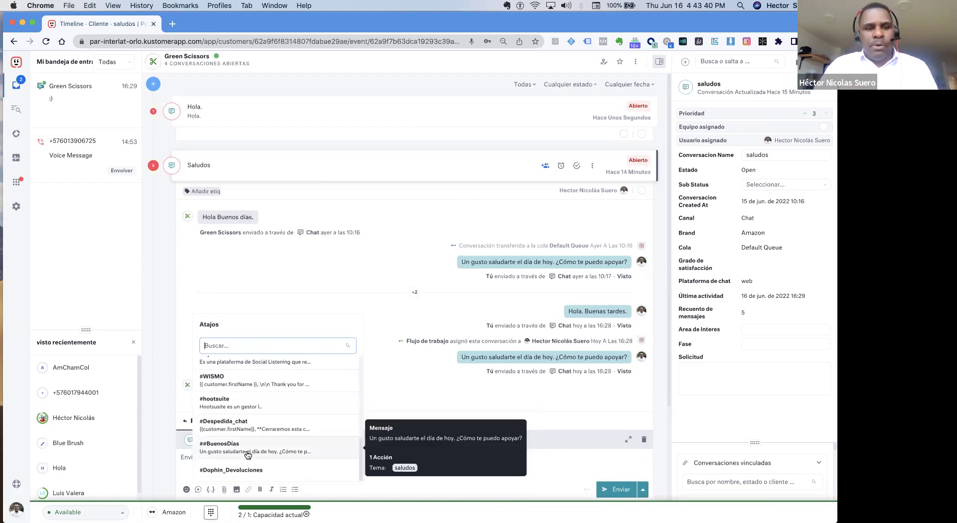
click(247, 451)
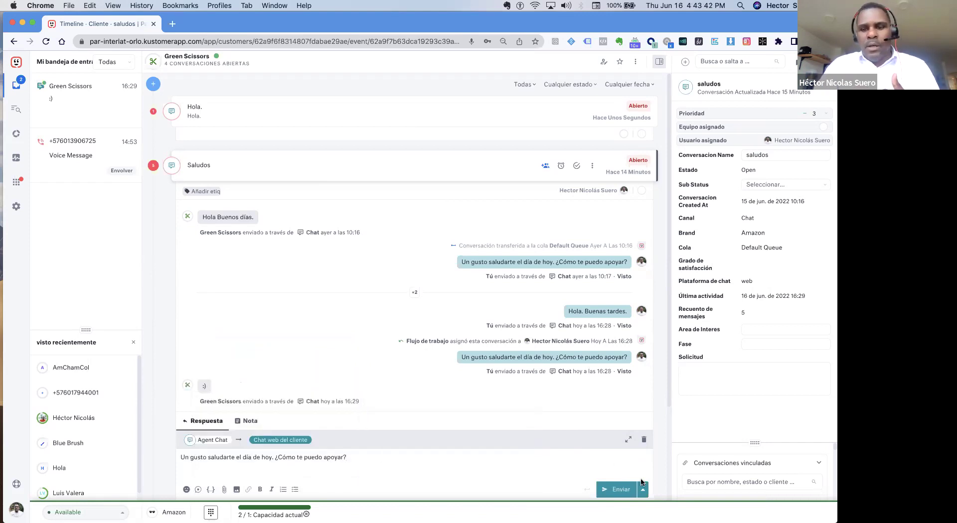
click(620, 489)
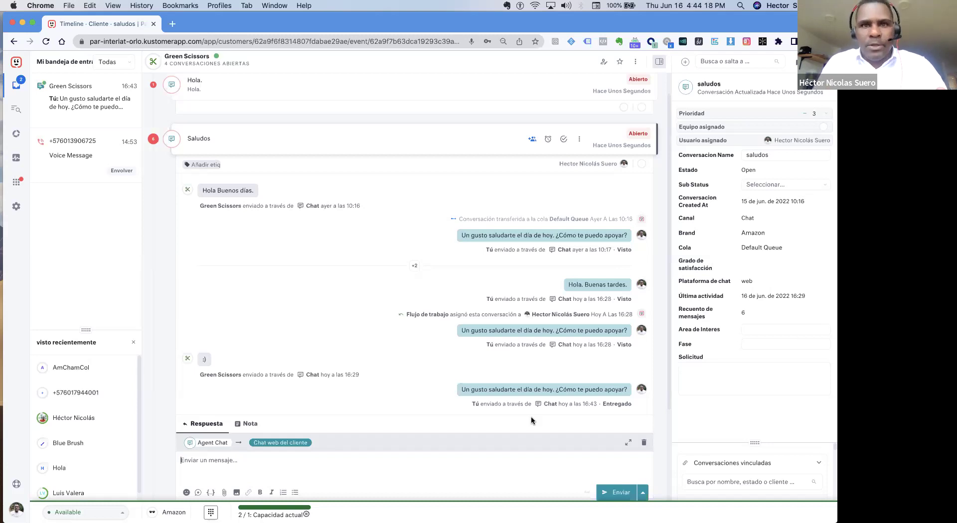
Switch to the Interlat demo page and open the earlier "Hola Buenos días." conversation in the chat widget to view the agent's reply
key(ctrl+Right)
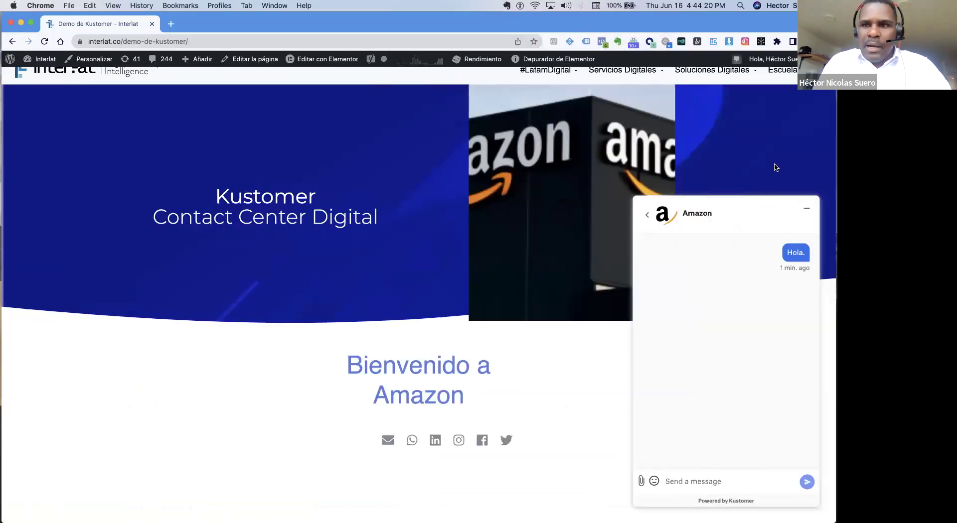
click(650, 217)
click(728, 322)
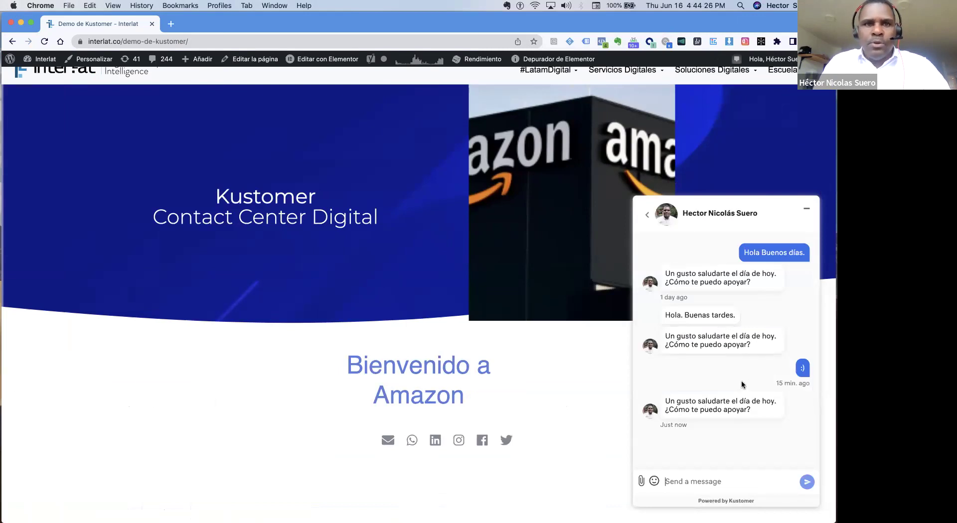
Switch to the Kustomer slide presentation and advance to the CX Tech Chatbots slide
key(ctrl+Left)
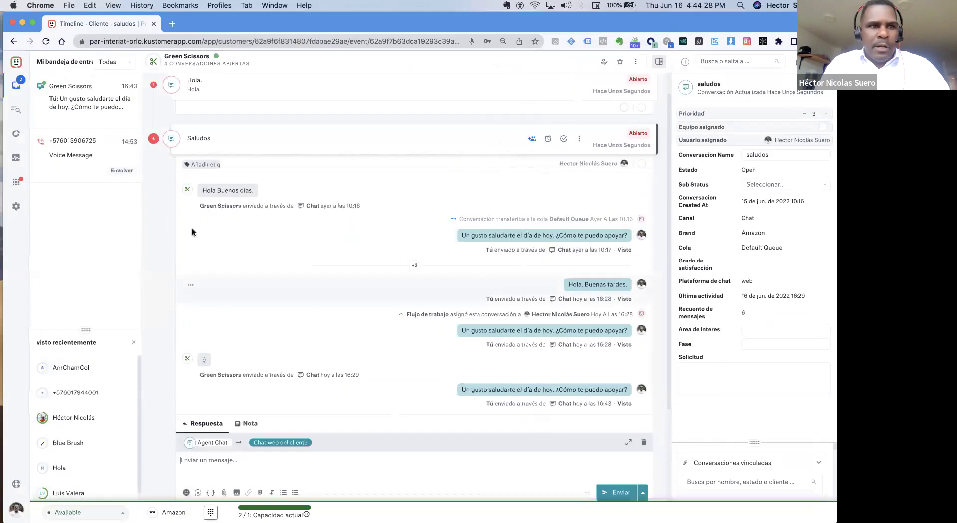
key(ctrl+Left)
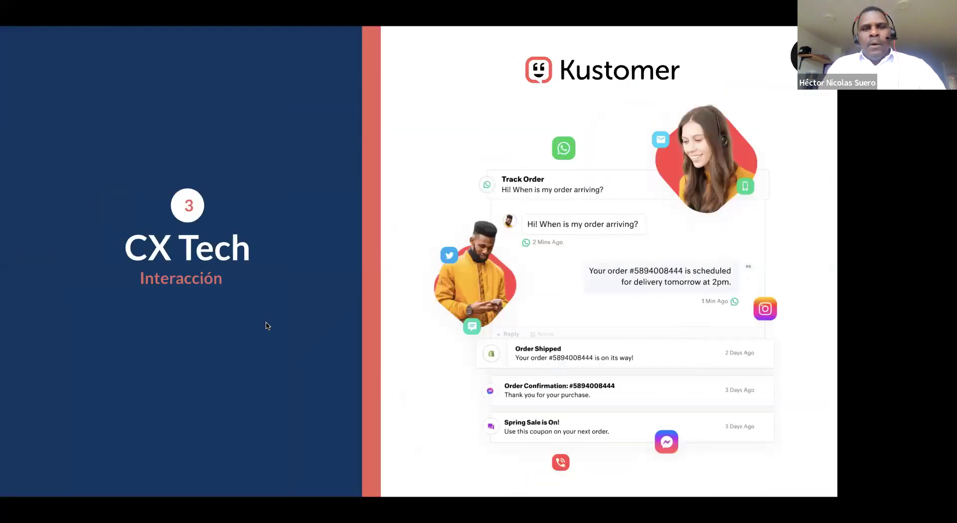
key(Right)
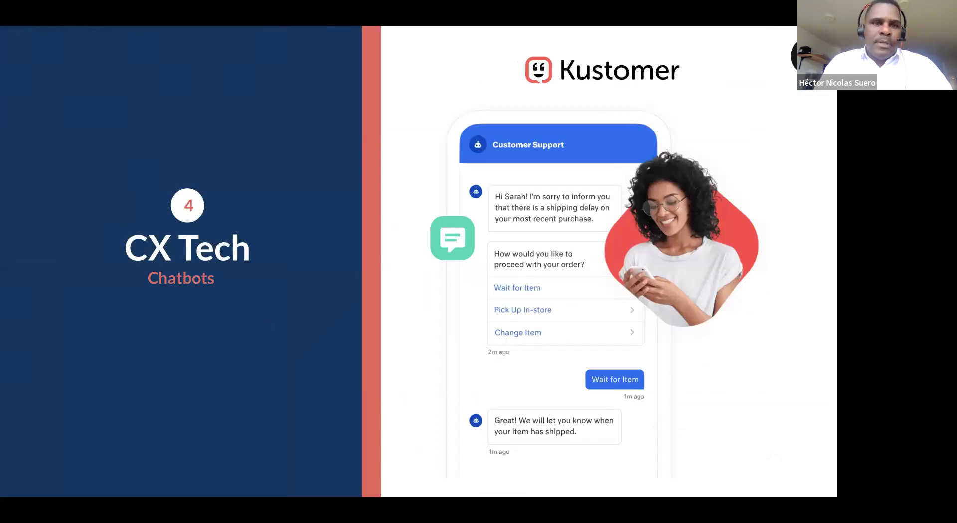
Return to Kustomer and show the Chat channel settings for the Amazon brand
key(ctrl+Right)
click(17, 208)
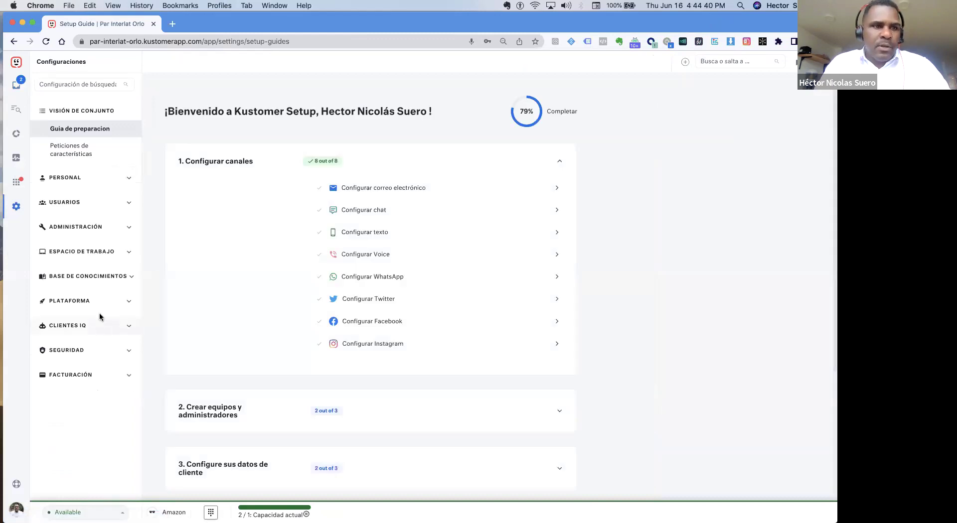
click(16, 182)
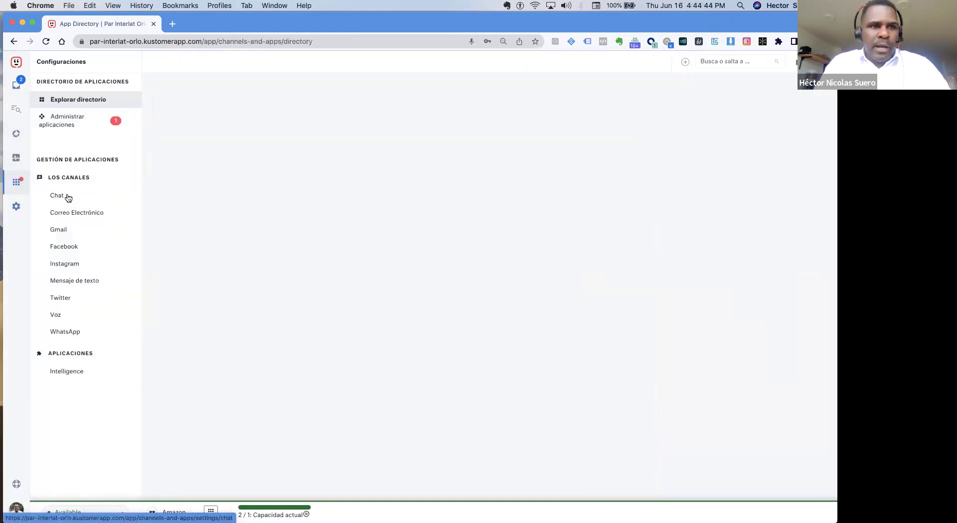
click(66, 196)
click(260, 158)
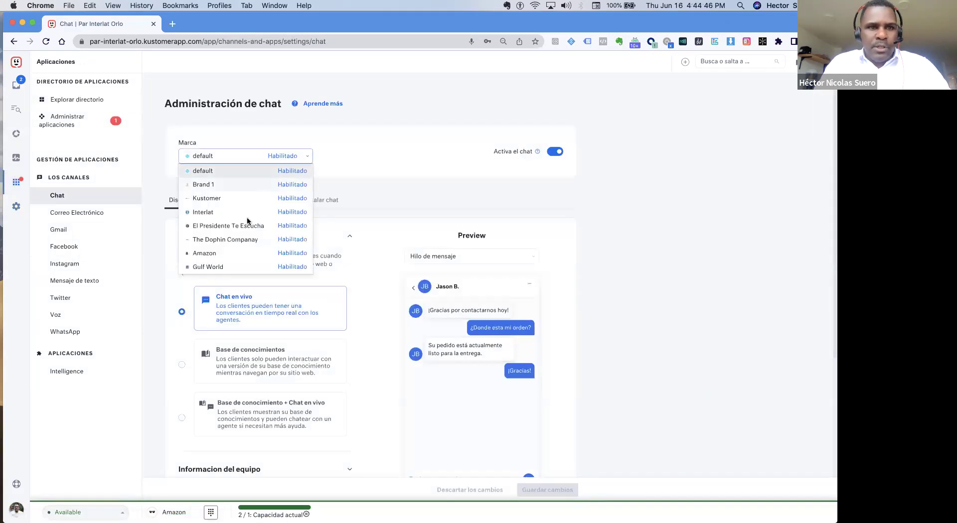
click(214, 252)
Review the chat widget experience options and the team name and logo under "Informacion del equipo"
scroll(348, 184, down, 5)
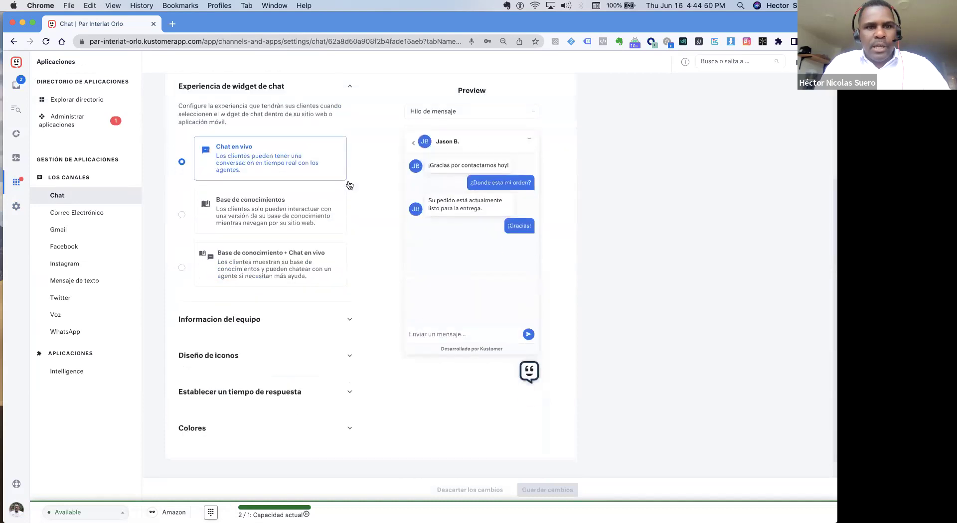
scroll(348, 185, up, 2)
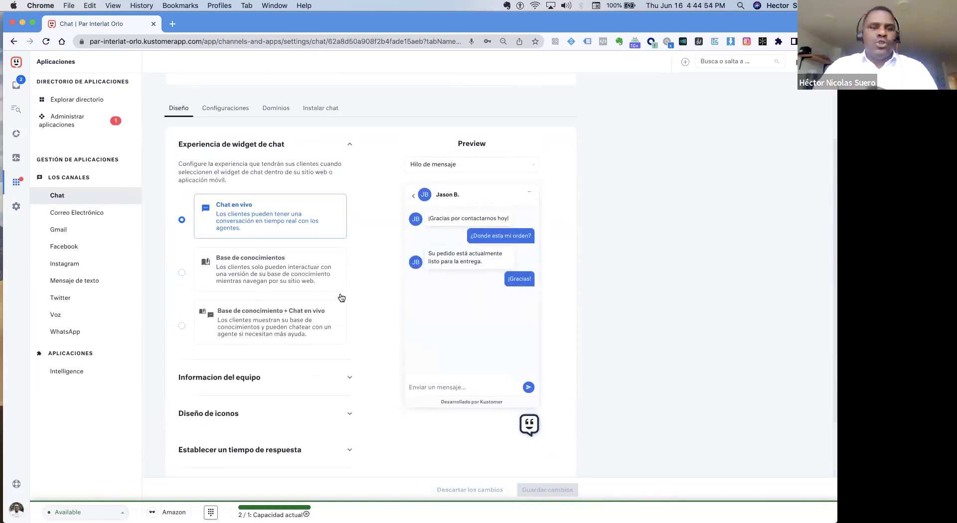
scroll(334, 299, down, 2)
click(320, 302)
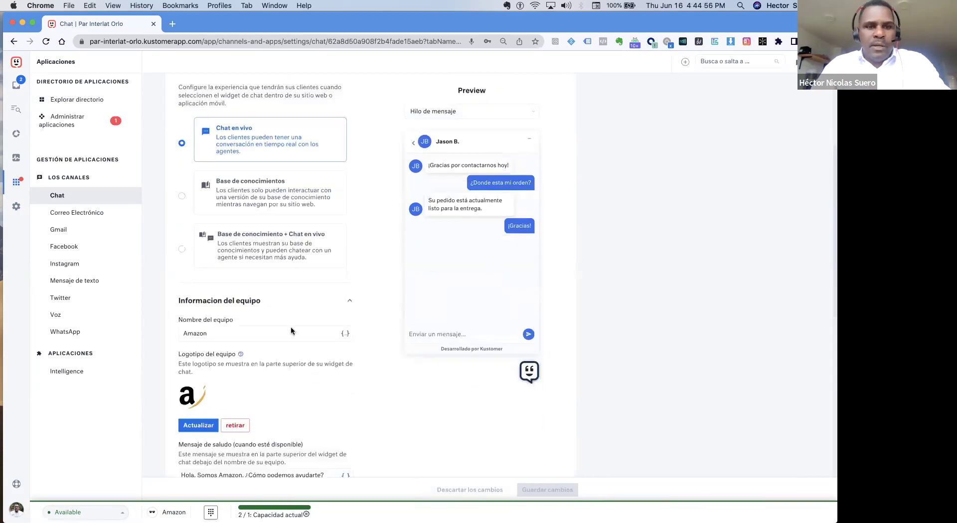
click(247, 333)
scroll(248, 333, down, 2)
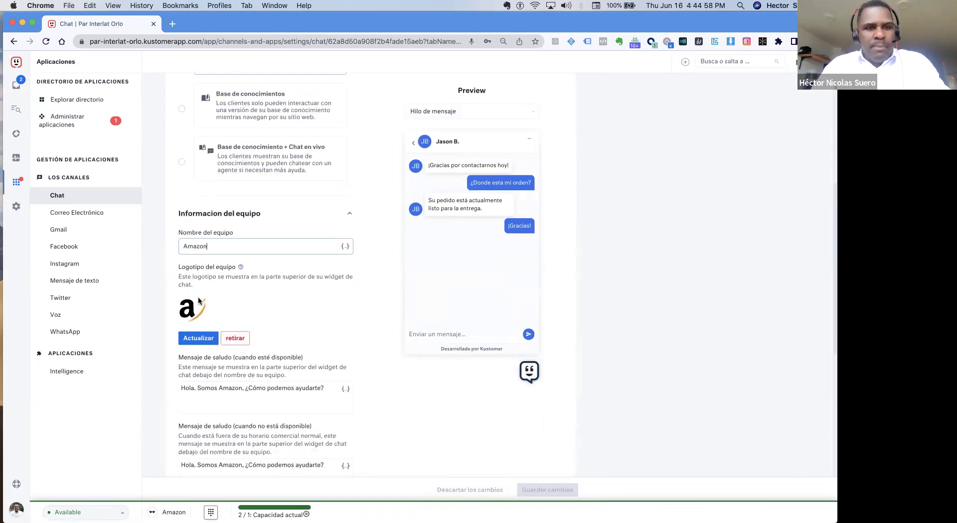
Review the Amazon widget's greeting messages and expand "Diseño de iconos" and "Establecer un tiempo de respuesta" to examine their options
scroll(292, 326, down, 5)
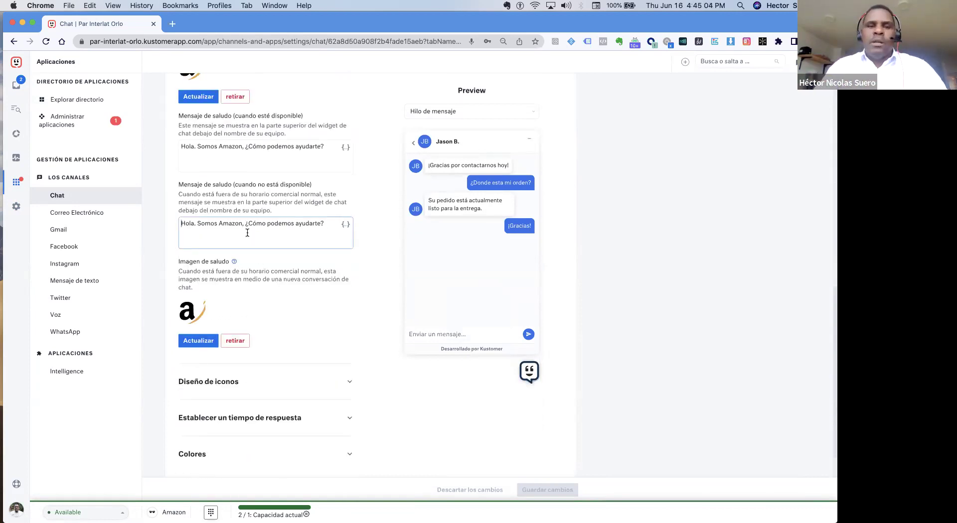
scroll(249, 247, down, 1)
click(234, 337)
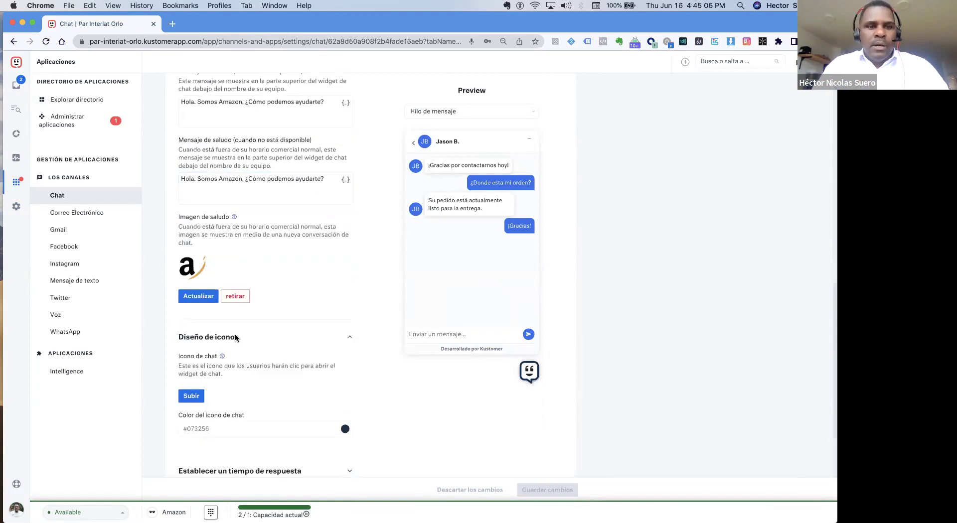
scroll(302, 323, down, 2)
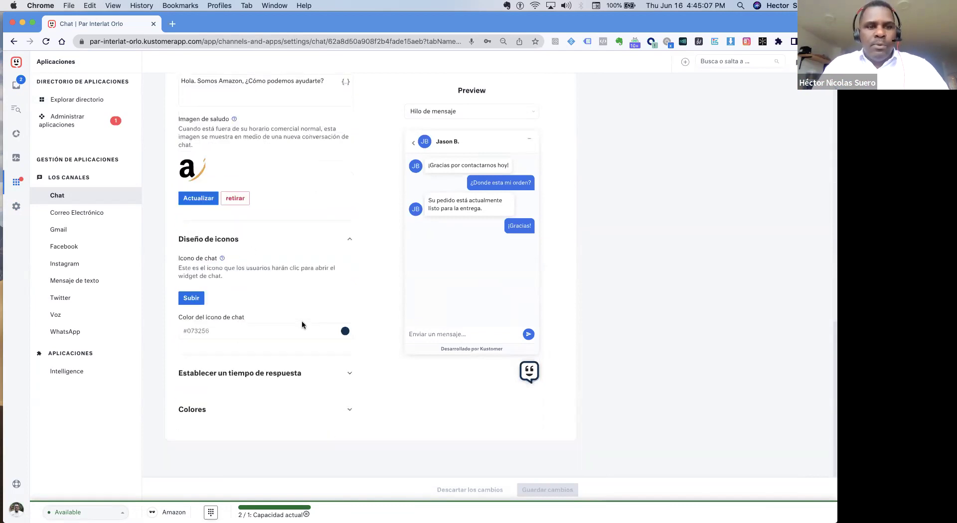
click(292, 372)
scroll(333, 354, down, 3)
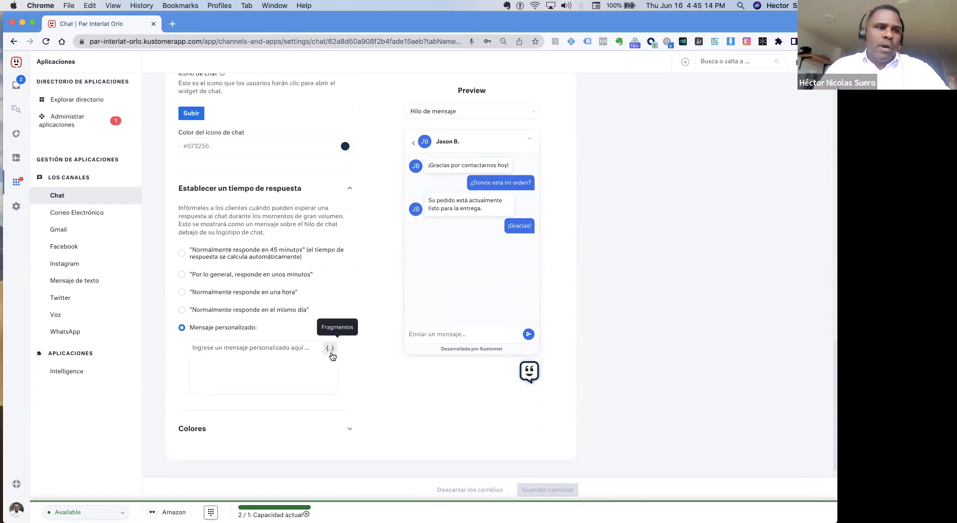
Go to the Clientes IQ conversation assistants settings and open The Dophin Company chat assistant for editing
click(20, 211)
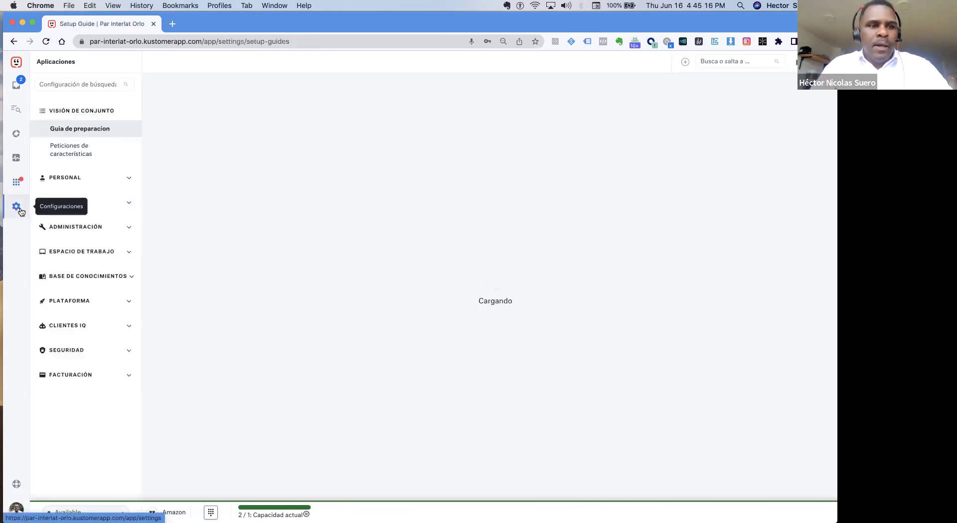
click(96, 326)
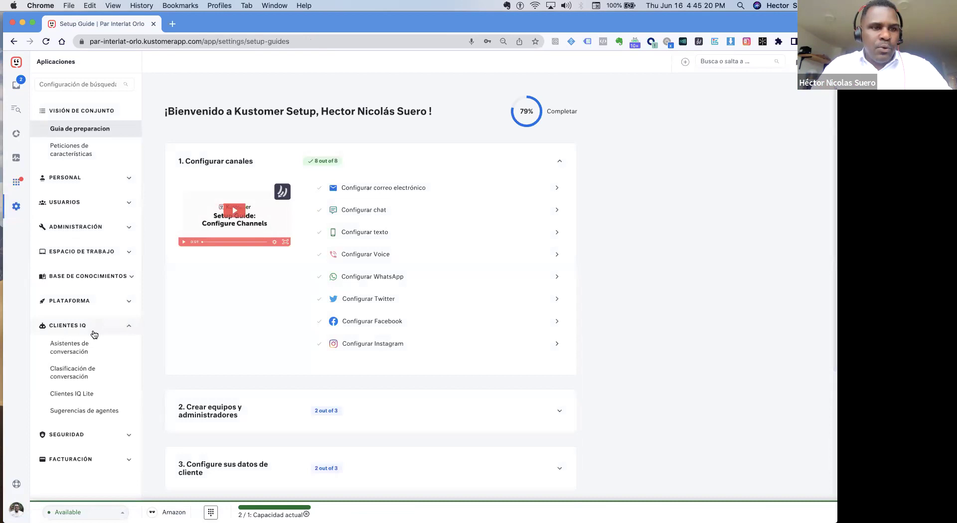
click(78, 349)
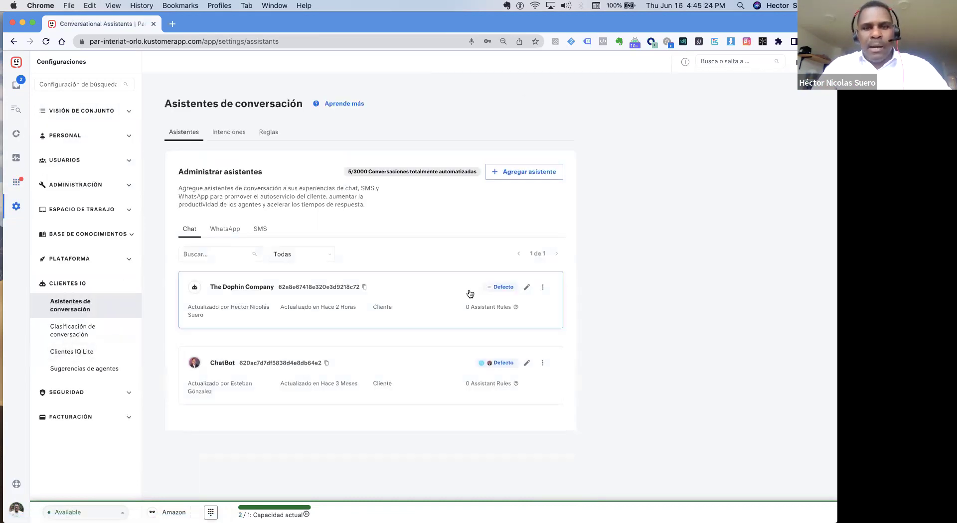
click(525, 287)
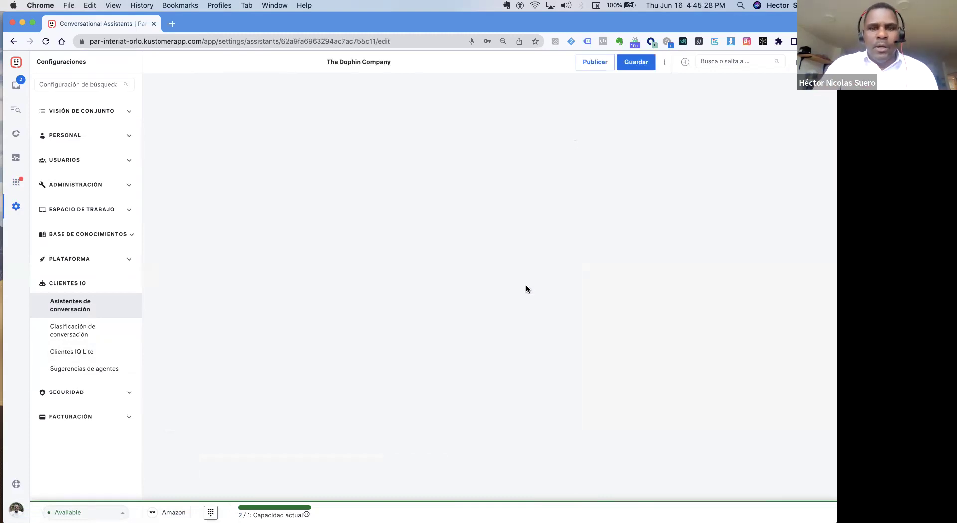
Review the Welcome dialog's opening message and look through the block types that can be added to it
scroll(462, 288, down, 2)
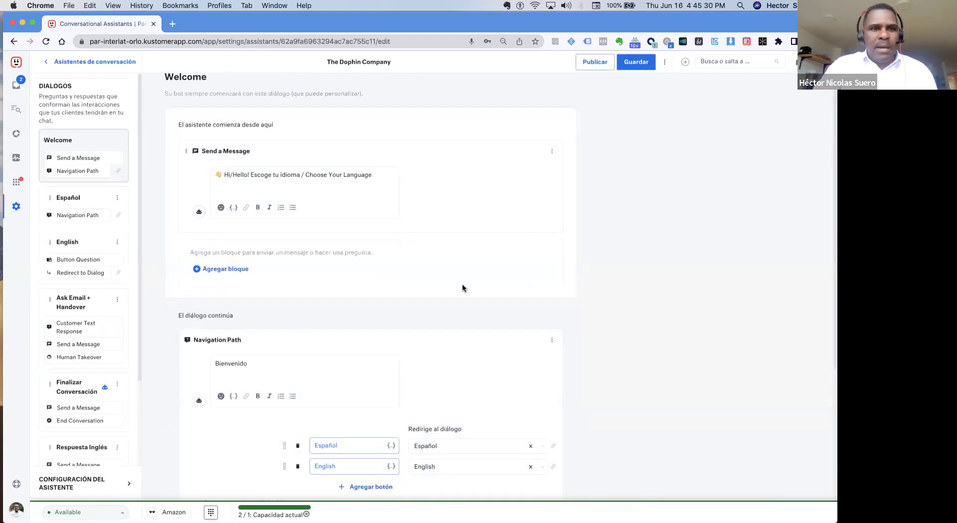
scroll(461, 284, up, 2)
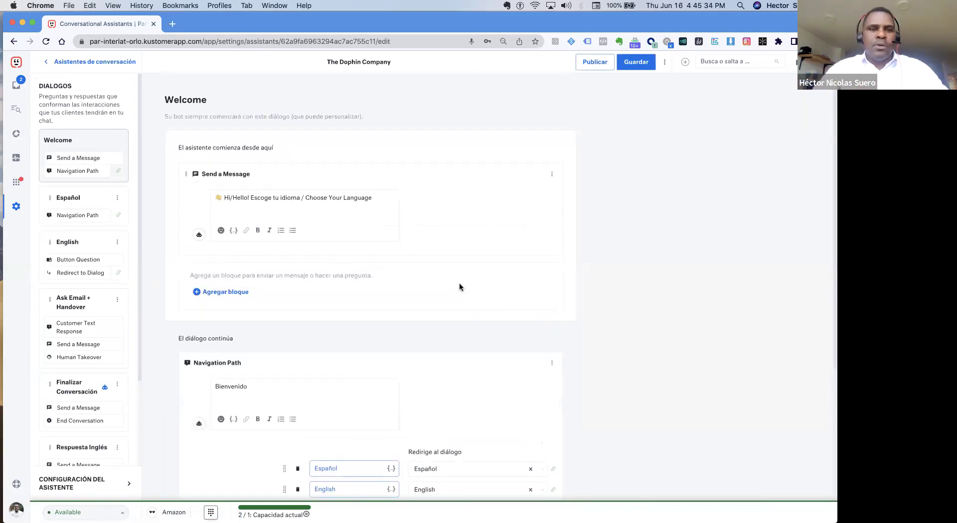
scroll(459, 287, down, 2)
click(226, 248)
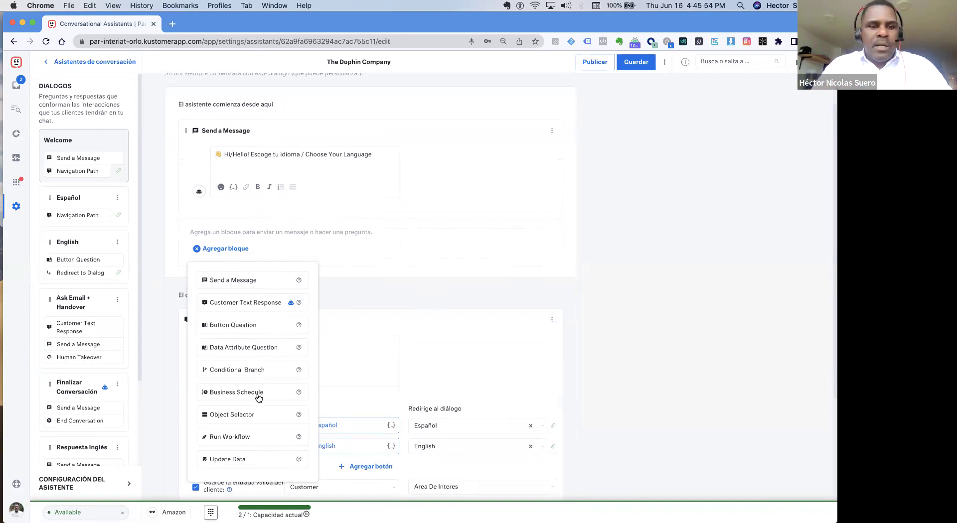
click(437, 347)
Examine the Welcome dialog's Navigation Path language options and the assistant's full list of dialogs
scroll(437, 348, down, 3)
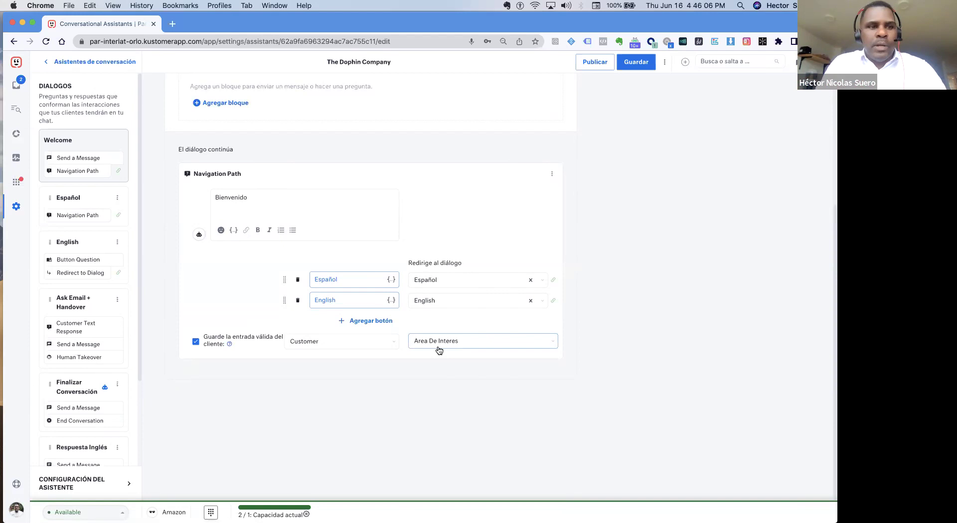
scroll(105, 349, down, 5)
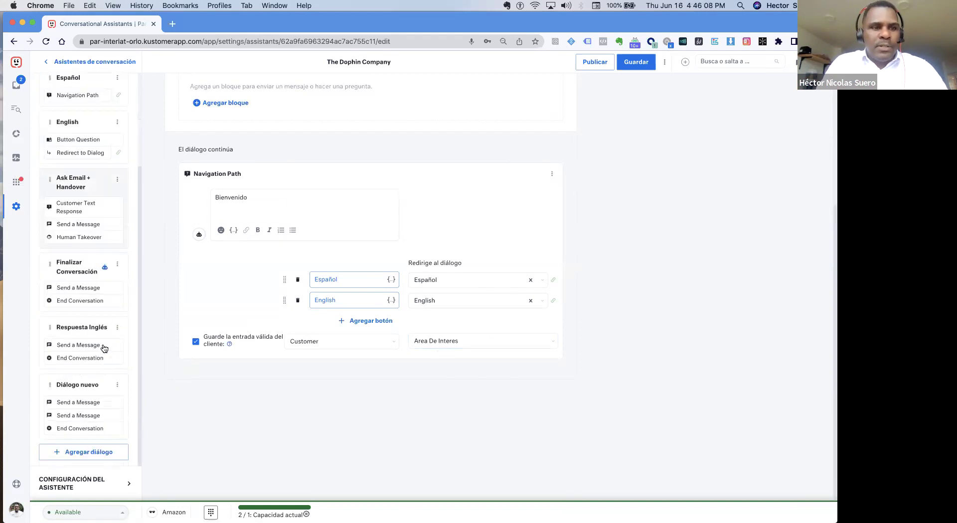
scroll(104, 348, up, 5)
scroll(224, 154, up, 7)
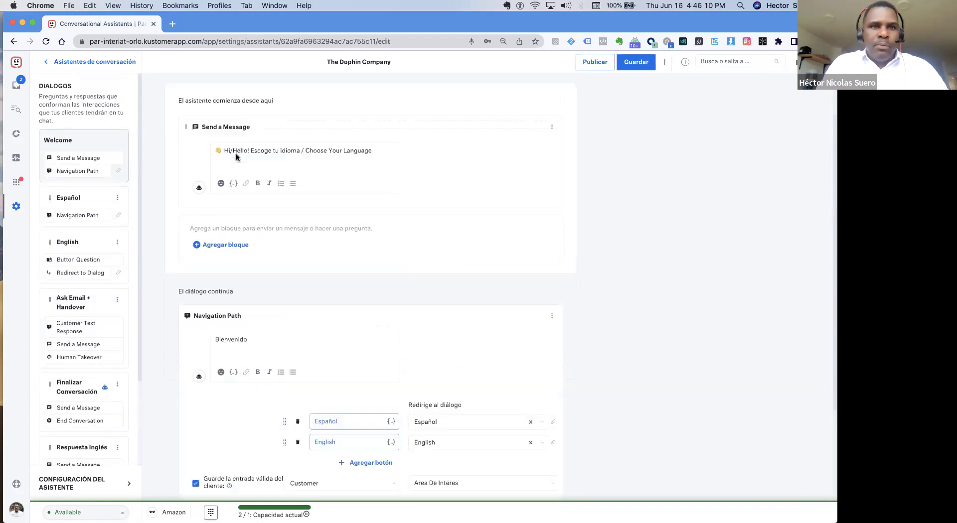
scroll(252, 186, up, 1)
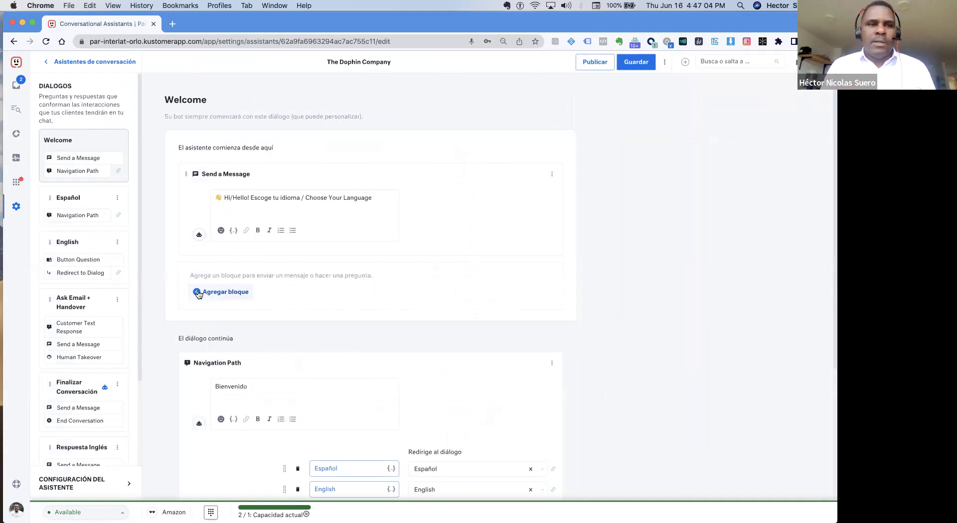
Go to the Informes overview report and examine its time chart and the "Conversaciones recibidas por canal" chart
click(20, 141)
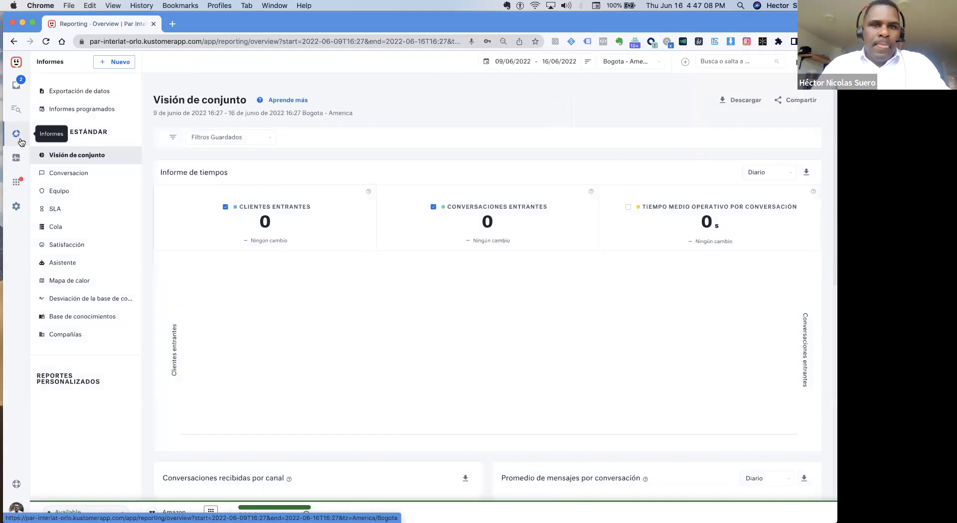
mouse_move(326, 271)
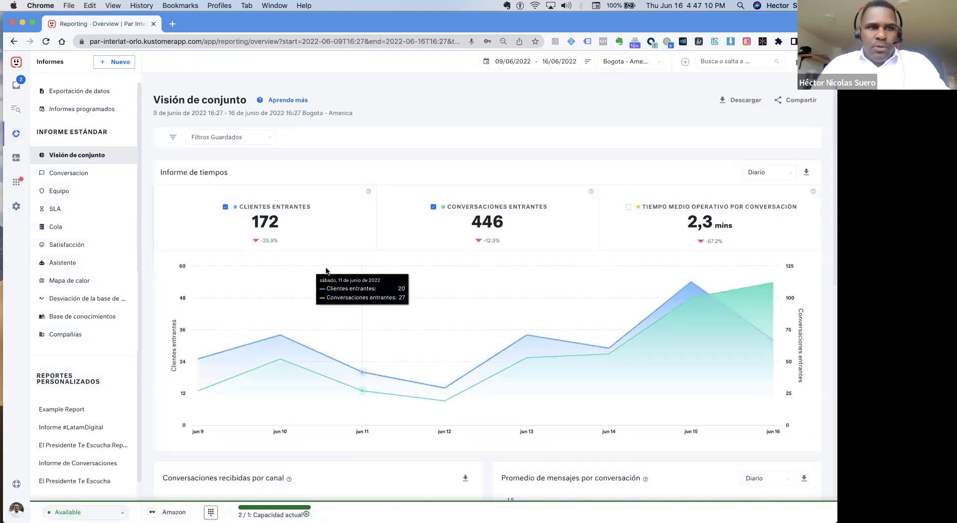
scroll(326, 271, down, 1)
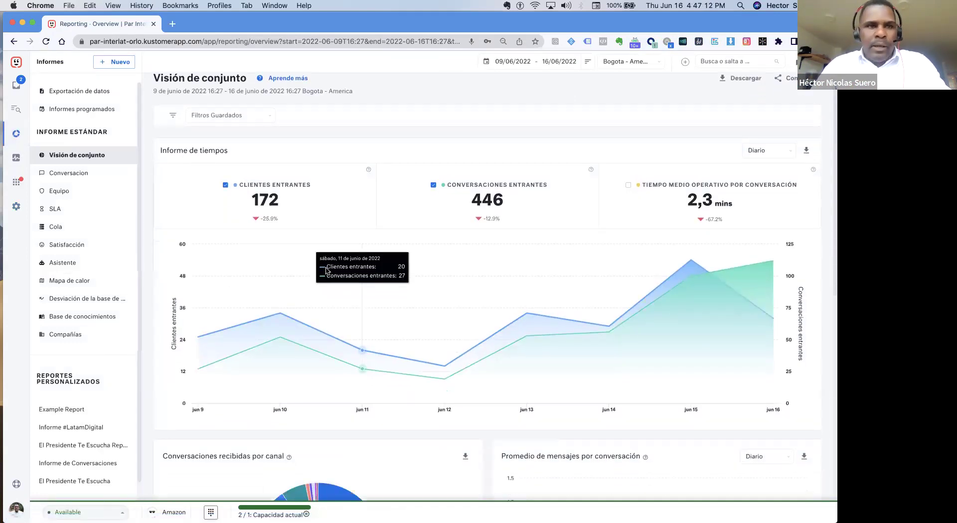
scroll(326, 271, down, 4)
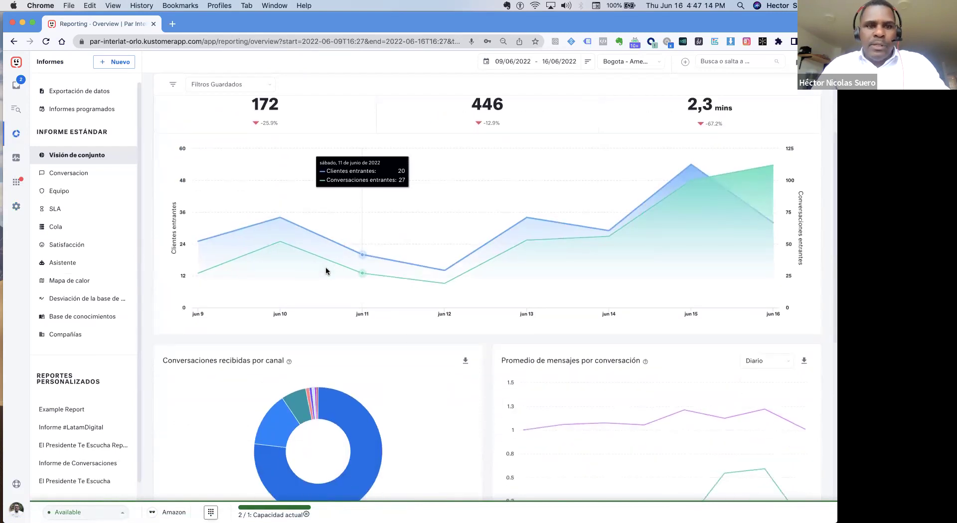
scroll(326, 271, down, 10)
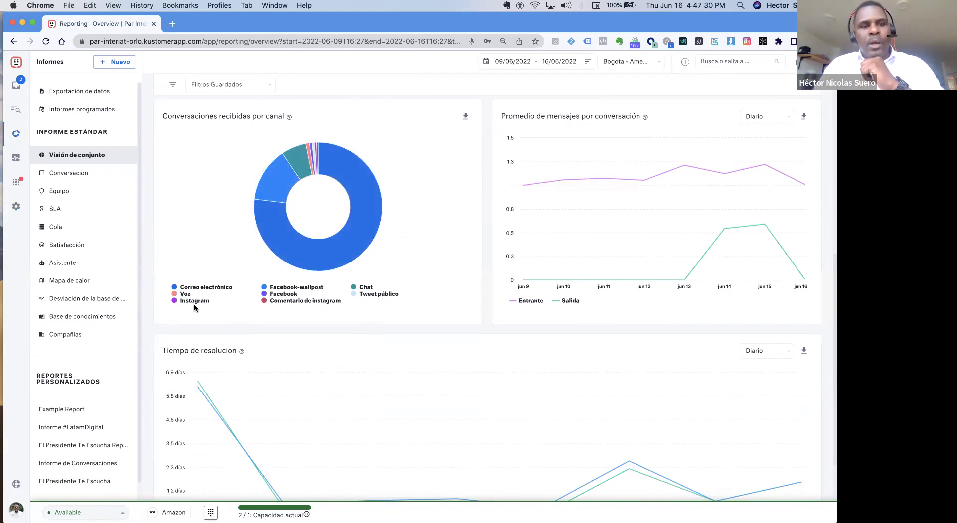
View the list of conversations behind the Chat slice of the channel chart, preview one, and close the list
click(302, 158)
scroll(336, 300, down, 10)
mouse_move(337, 300)
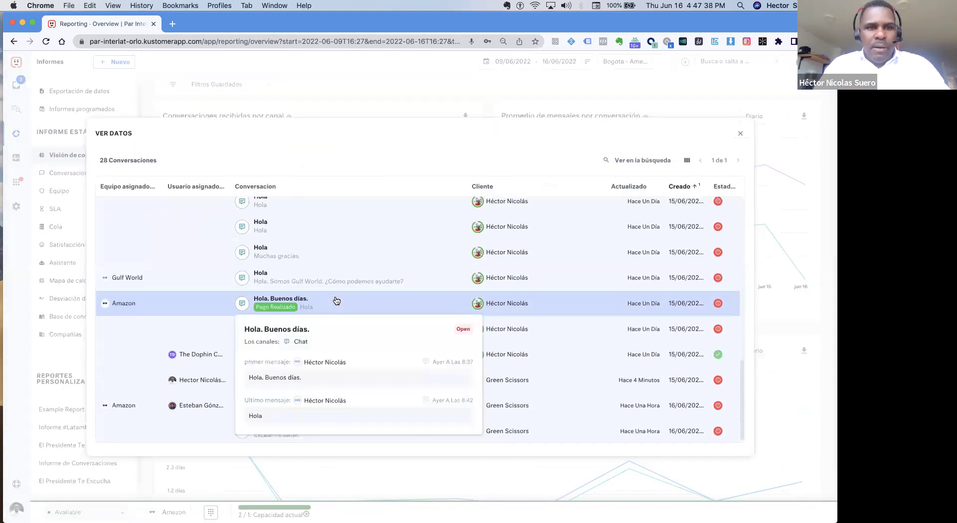
scroll(336, 300, up, 5)
click(739, 135)
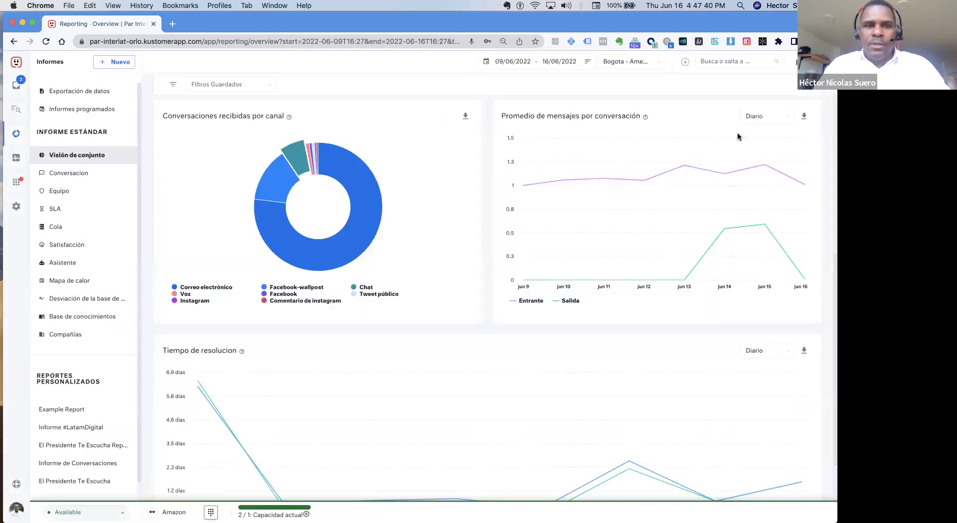
View one Facebook-wallpost conversation from the channel chart's underlying data and return to the overview report
click(279, 186)
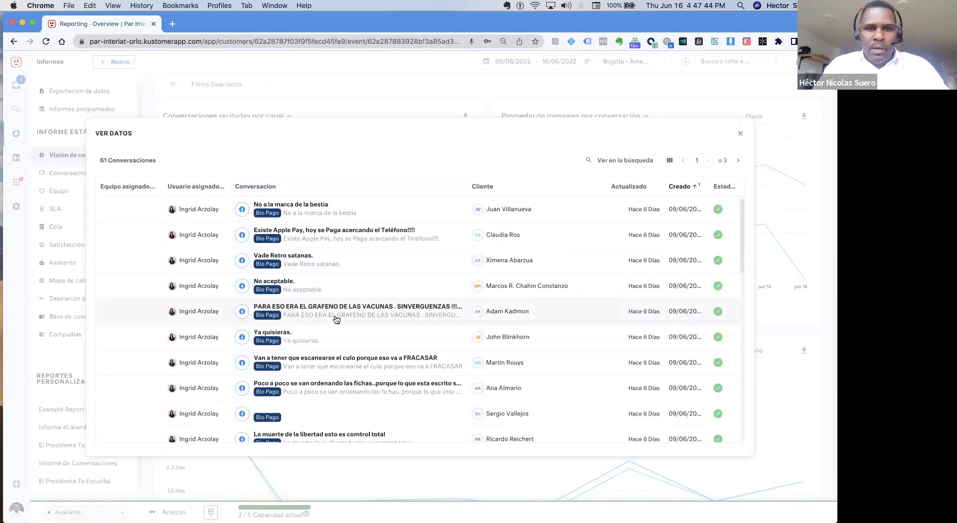
click(337, 319)
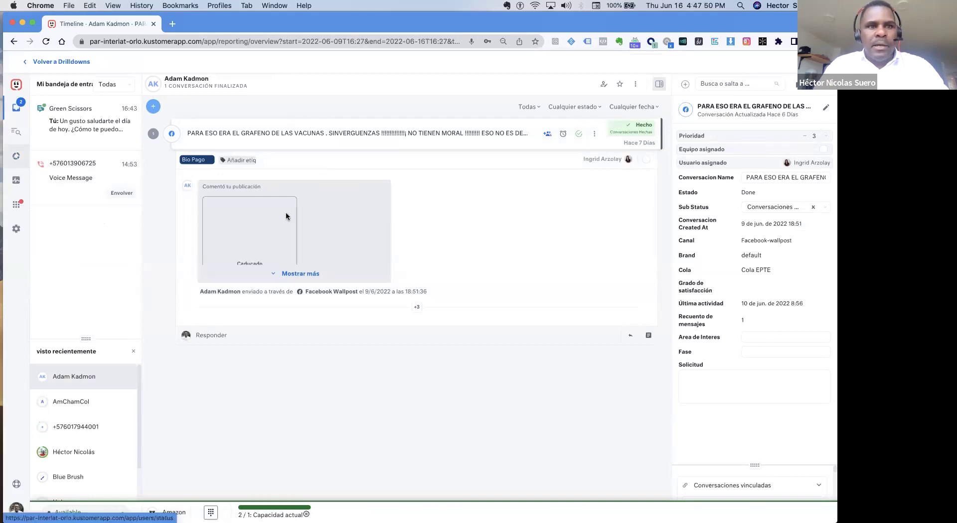
scroll(310, 295, down, 3)
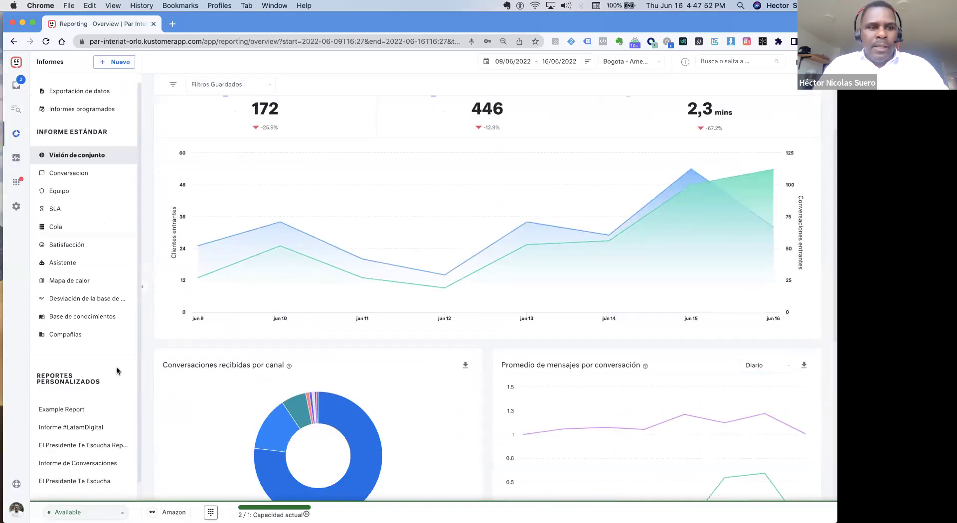
Open the custom report "Example Report" and review its charts down to Average Customer Sentiment and Conversation Status
click(82, 409)
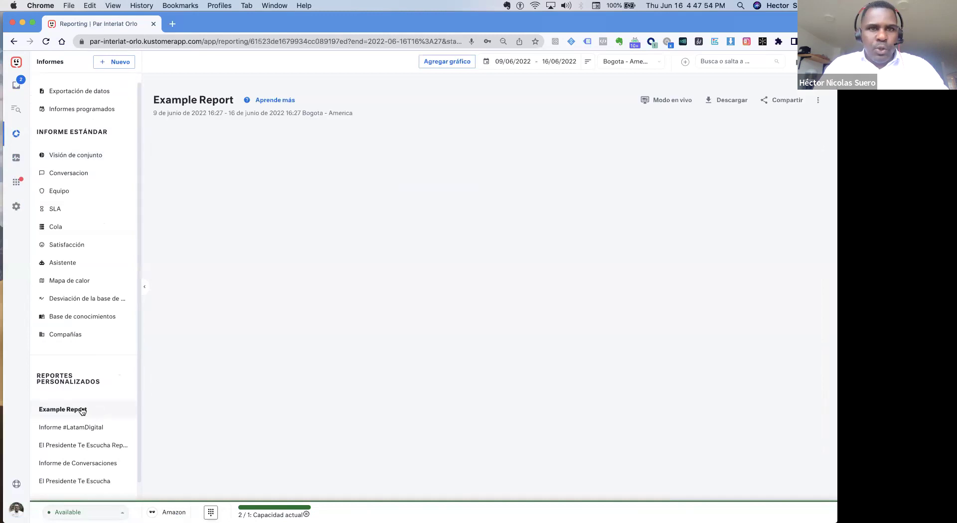
scroll(276, 238, down, 1)
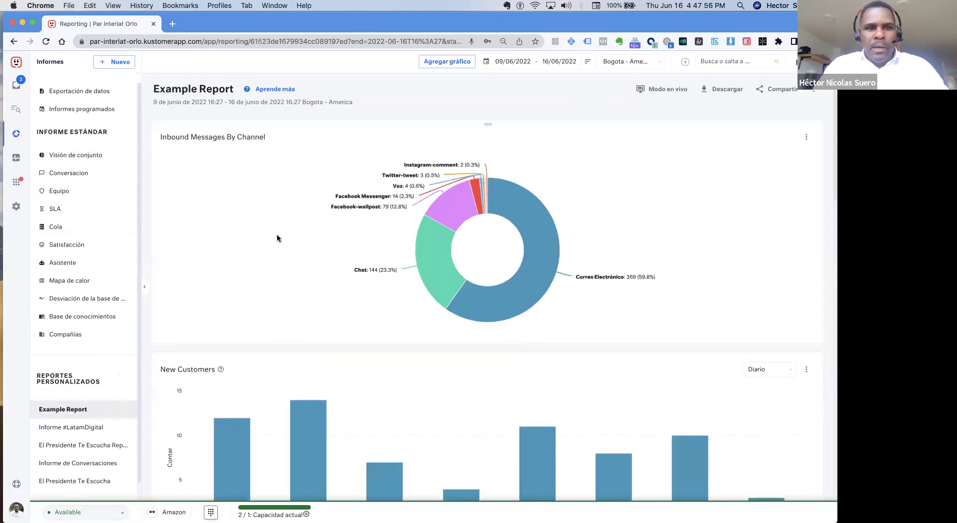
scroll(276, 238, down, 5)
scroll(276, 239, up, 5)
scroll(277, 238, down, 1)
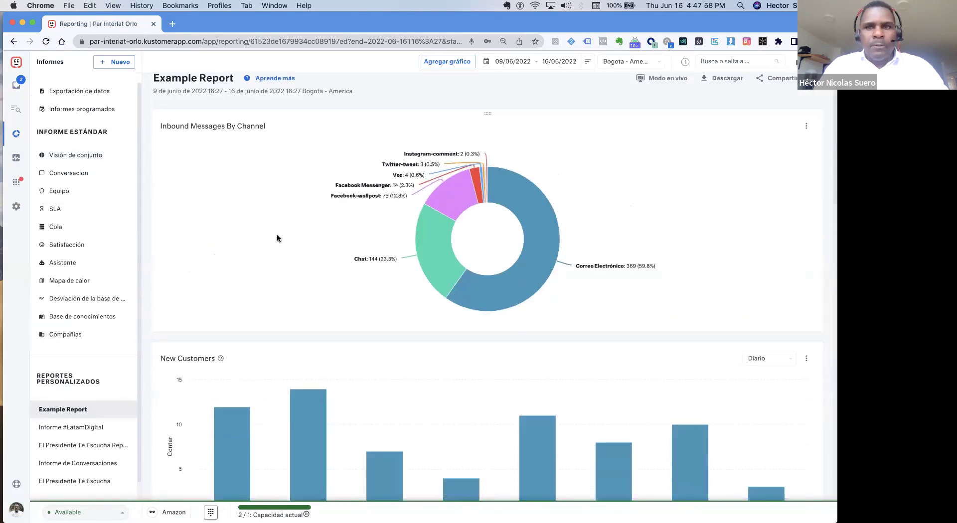
scroll(277, 238, down, 10)
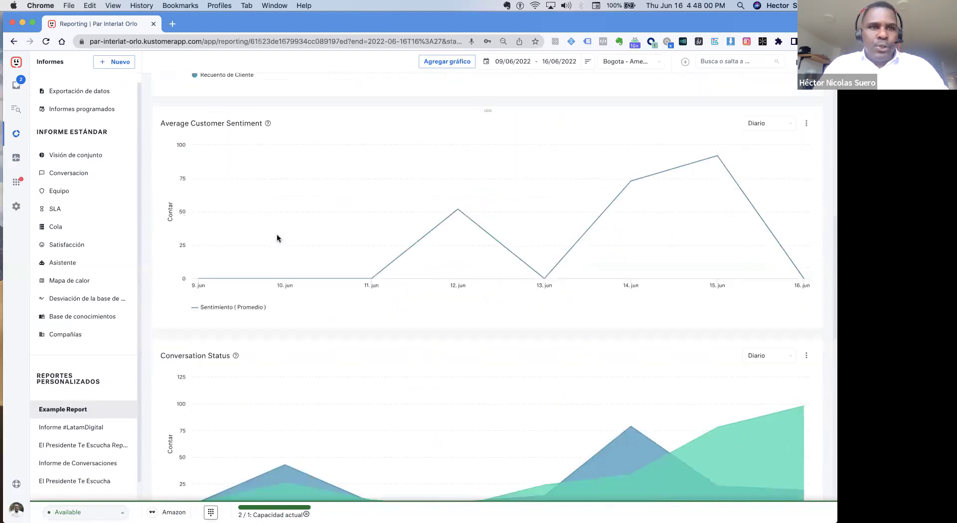
scroll(277, 238, down, 1)
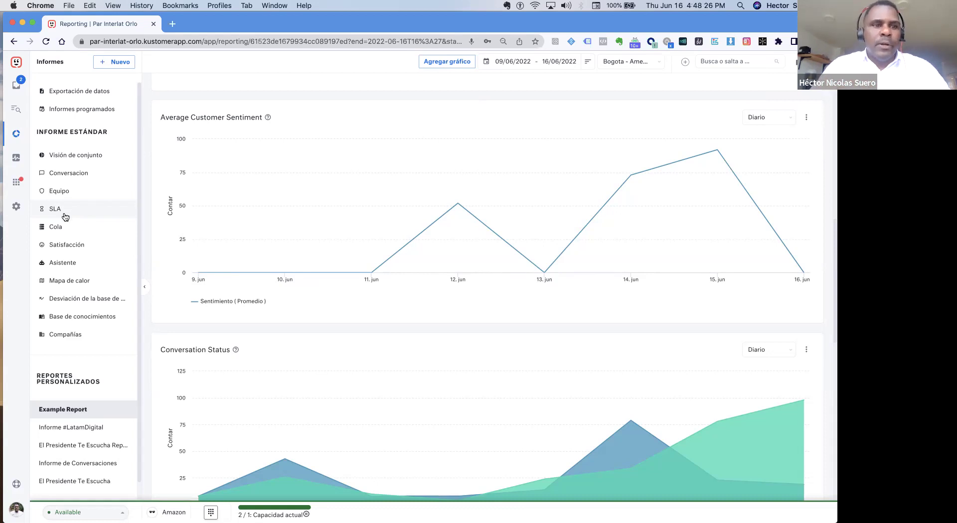
View the standard reports Satisfacción, Asistente and Mapa de calor in turn
click(64, 246)
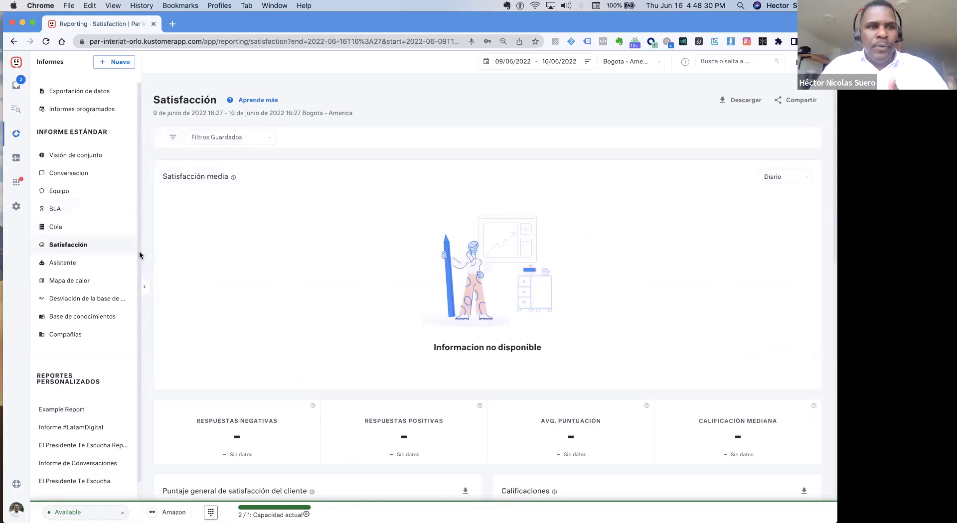
click(87, 262)
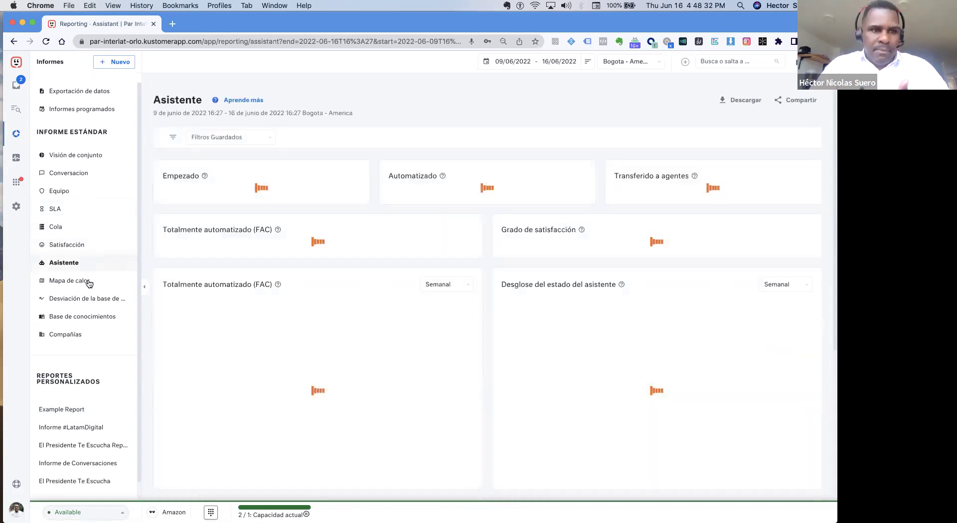
click(89, 281)
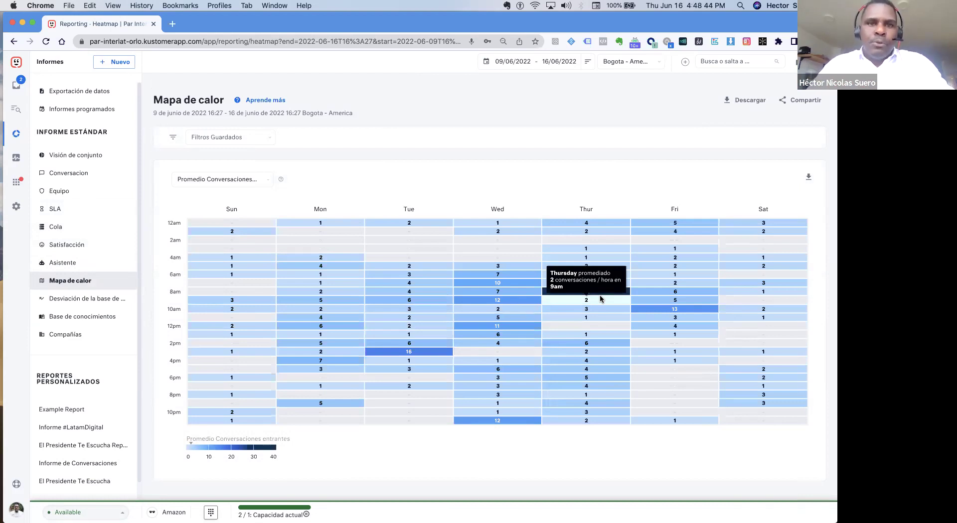
Switch to the presentation's CX Tech Analytics slide and return to the Mapa de calor report in Kustomer
key(ctrl+Right)
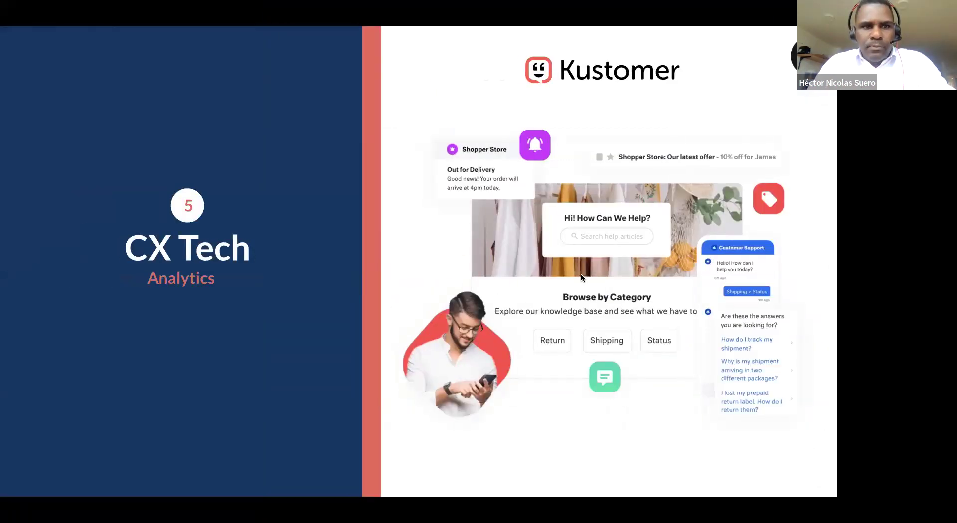
key(Right)
key(Left)
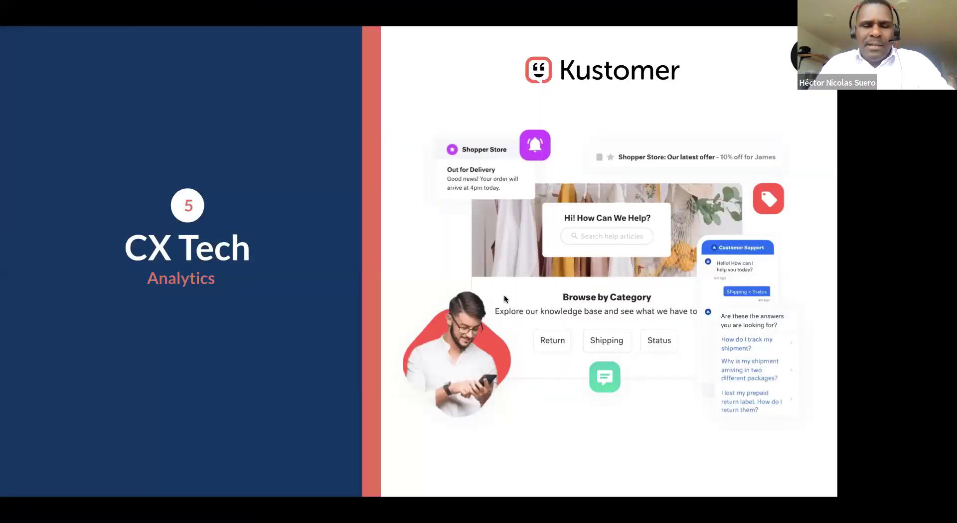
key(ctrl+Right)
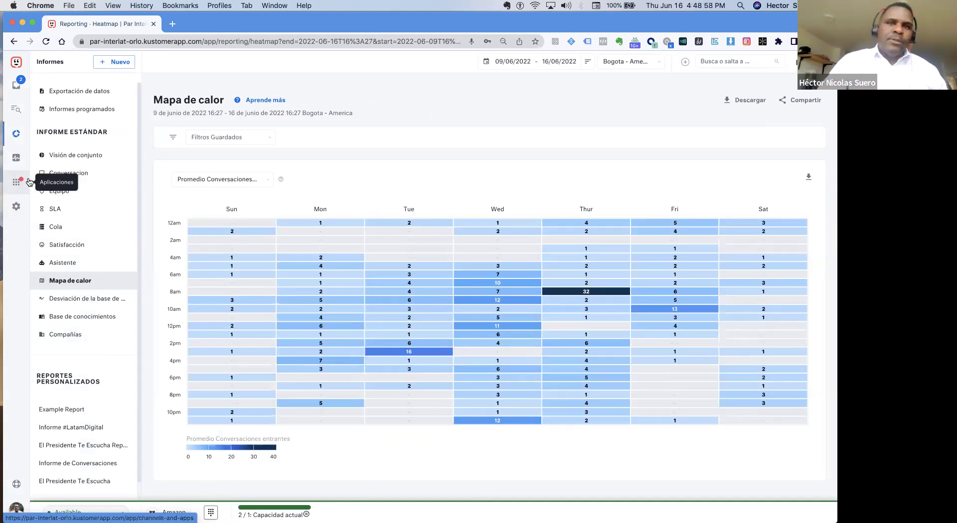
mouse_move(219, 256)
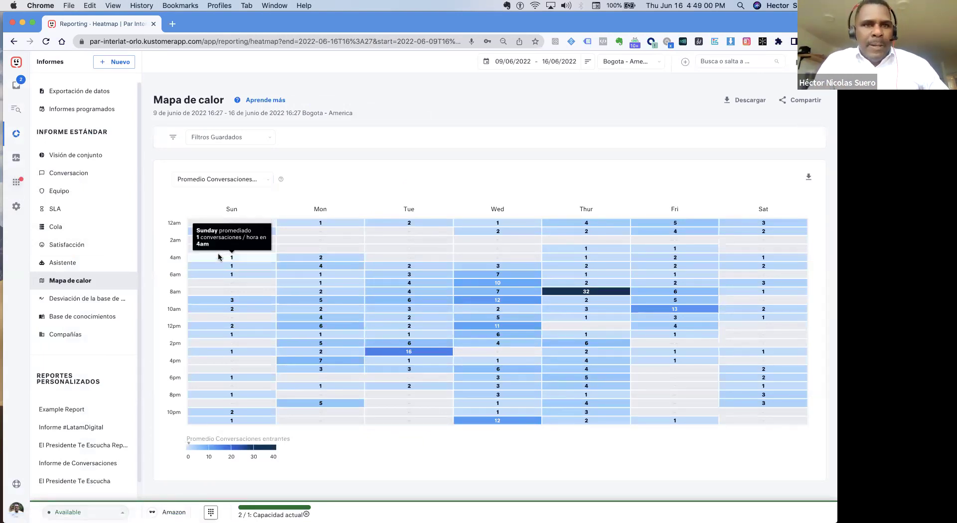